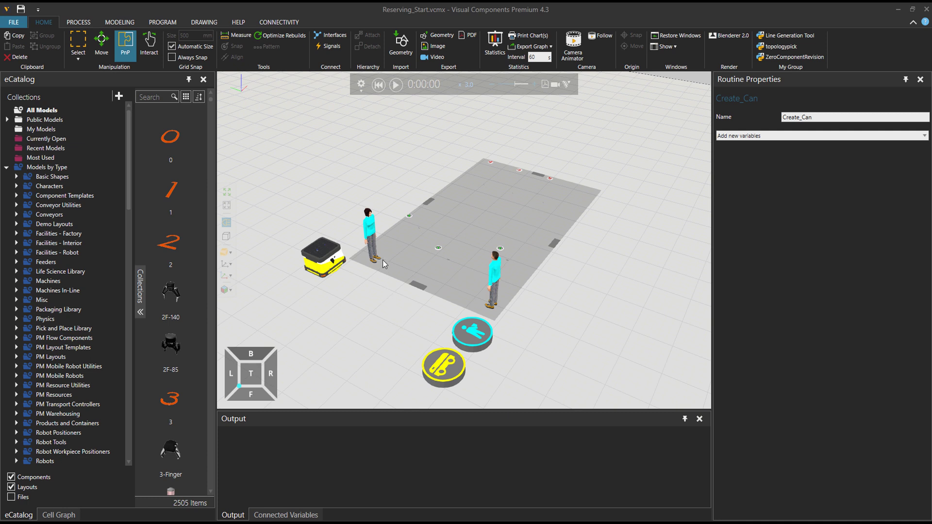
- Examine the properties of the two human resources and the mobile robot resource in the layout
{"action": "scroll", "coordinate": [379, 245], "scroll_direction": "up", "scroll_amount": 2}
{"action": "left_click", "coordinate": [583, 295]}
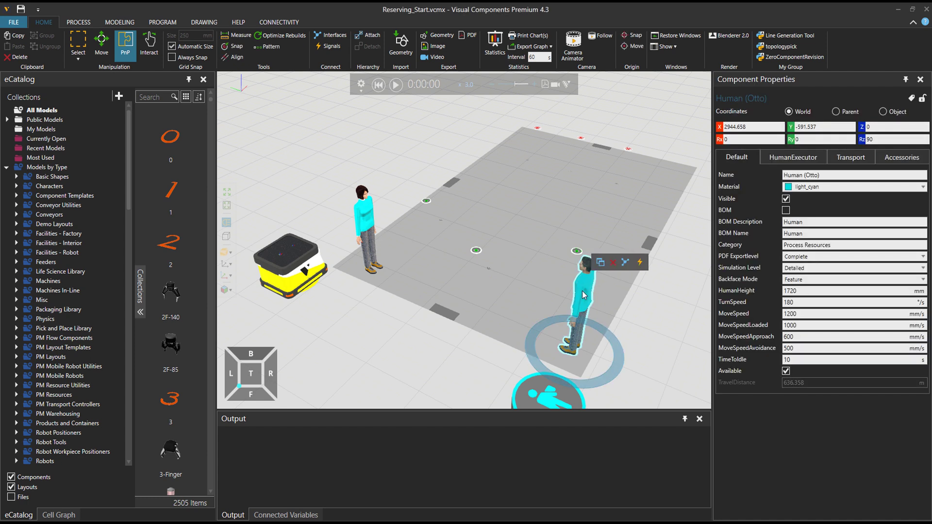
{"action": "left_click", "coordinate": [369, 219]}
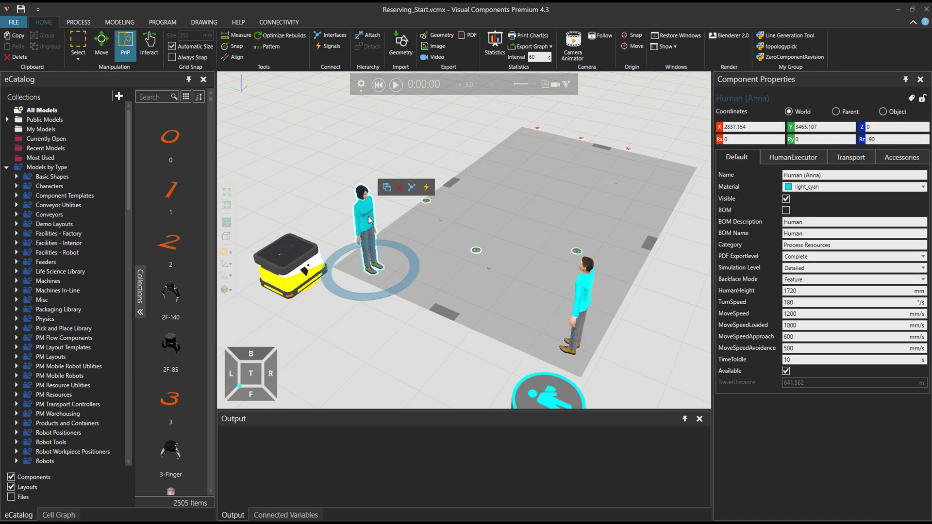
{"action": "left_click", "coordinate": [295, 264]}
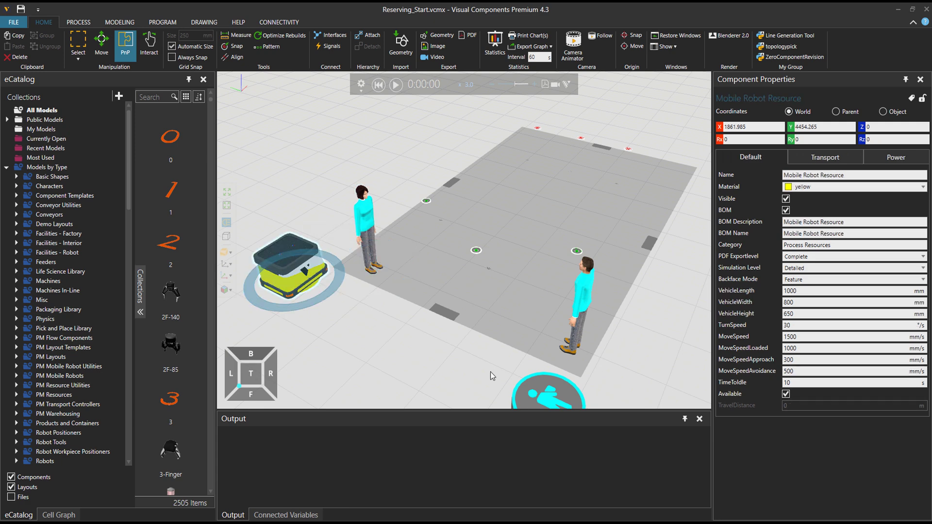
{"action": "scroll", "coordinate": [456, 354], "scroll_direction": "down", "scroll_amount": 2}
{"action": "right_click_drag", "start_coordinate": [456, 355], "coordinate": [459, 313], "text": "ctrl"}
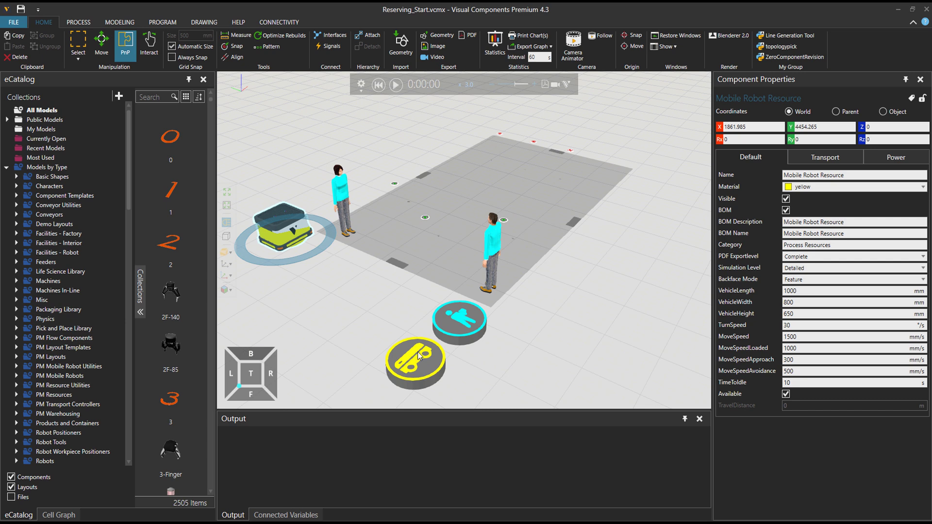
- Examine the pathway area, the process nodes on it and the sink processes at its far edge
{"action": "left_click", "coordinate": [439, 249]}
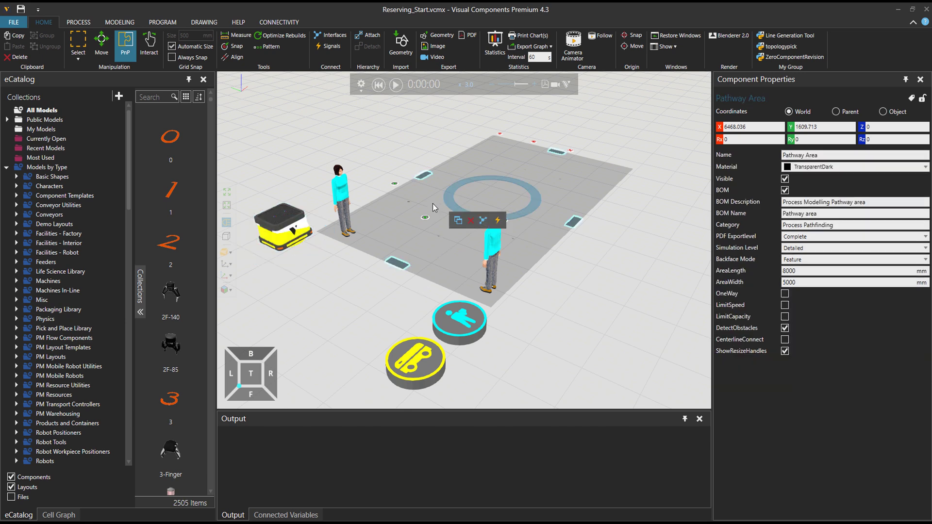
{"action": "scroll", "coordinate": [429, 219], "scroll_direction": "up", "scroll_amount": 3}
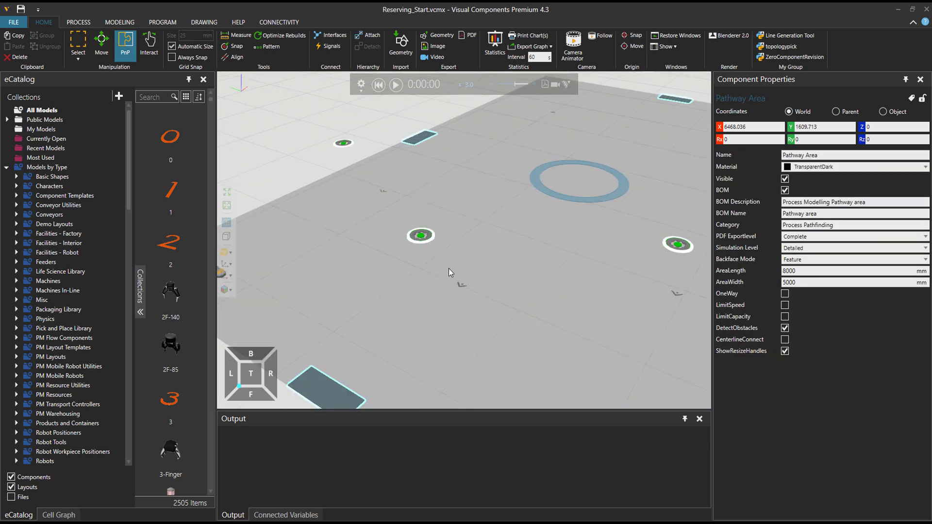
{"action": "left_click", "coordinate": [423, 237]}
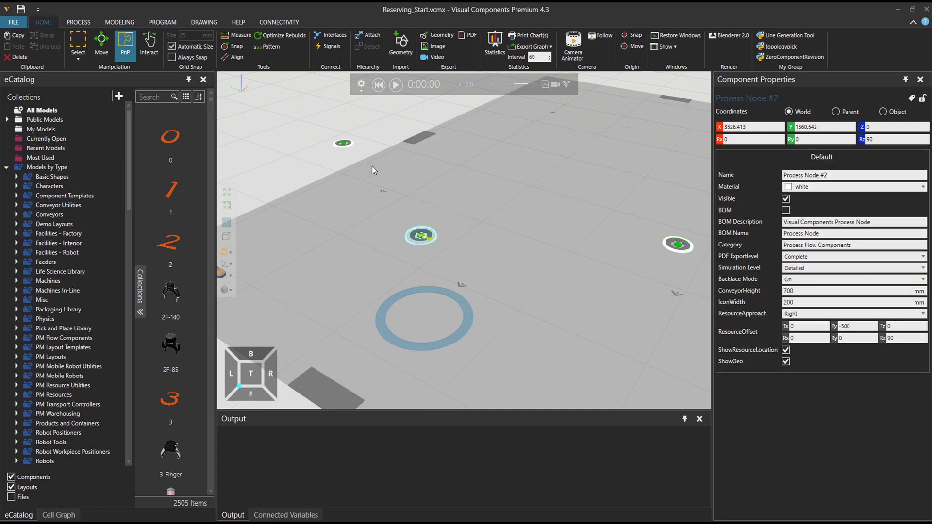
{"action": "scroll", "coordinate": [668, 157], "scroll_direction": "down", "scroll_amount": 5}
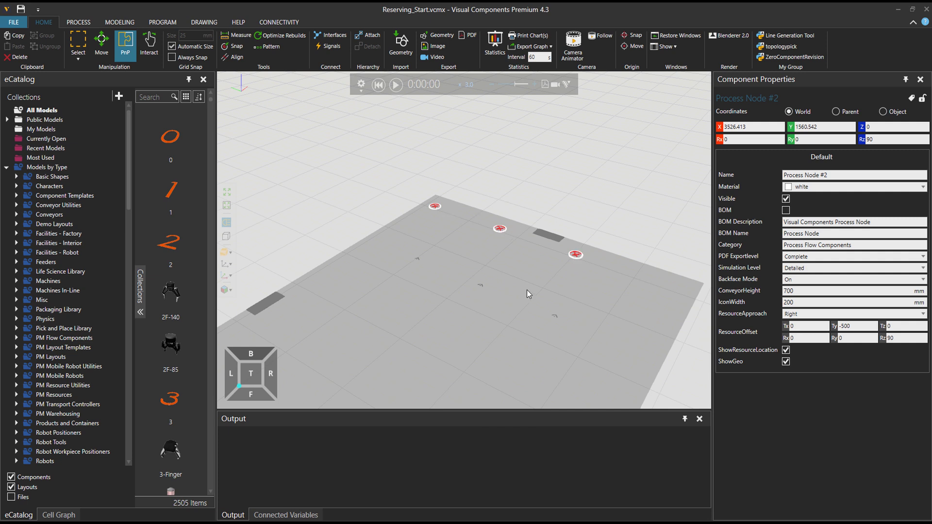
{"action": "scroll", "coordinate": [495, 301], "scroll_direction": "down", "scroll_amount": 2}
{"action": "scroll", "coordinate": [577, 276], "scroll_direction": "up", "scroll_amount": 6}
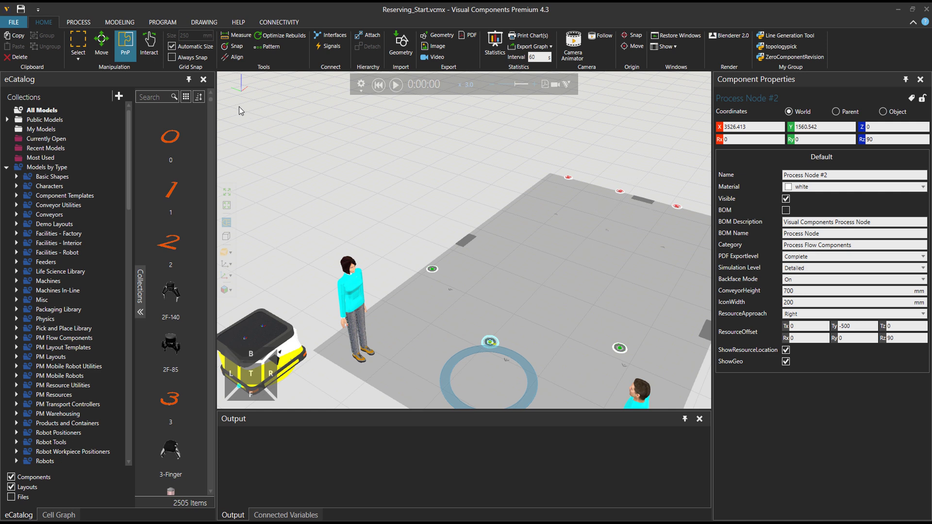
- Show the processes assigned to the process nodes and sinks across the whole layout
{"action": "left_click", "coordinate": [78, 22]}
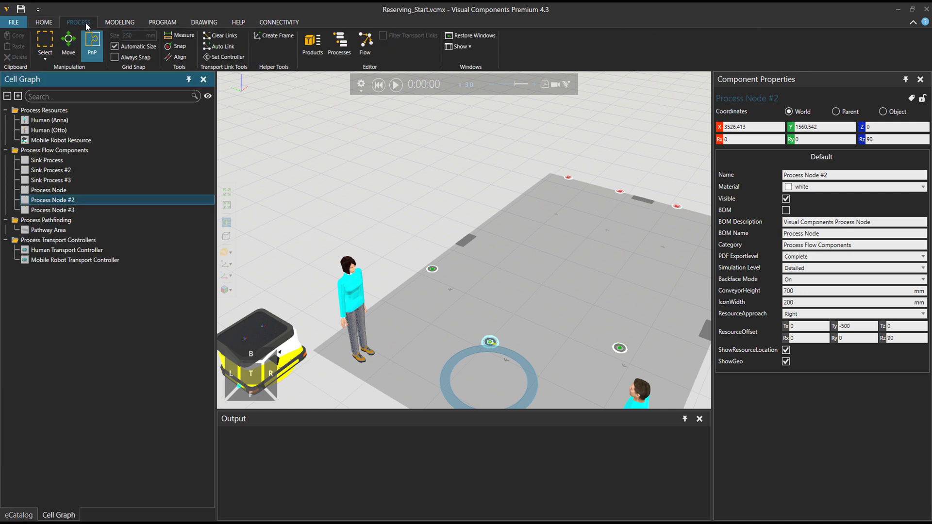
{"action": "left_click", "coordinate": [340, 43]}
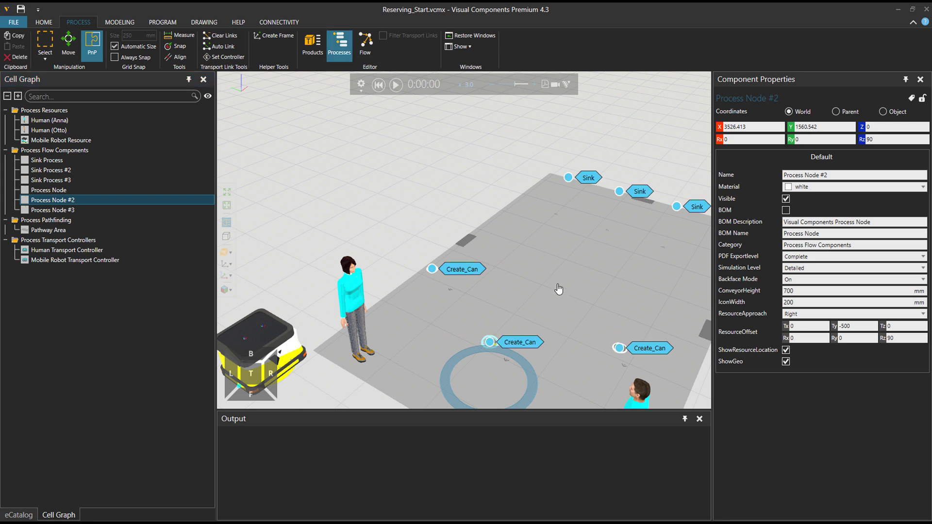
{"action": "right_click_drag", "start_coordinate": [588, 319], "coordinate": [525, 249], "text": "ctrl"}
{"action": "scroll", "coordinate": [523, 243], "scroll_direction": "down", "scroll_amount": 2}
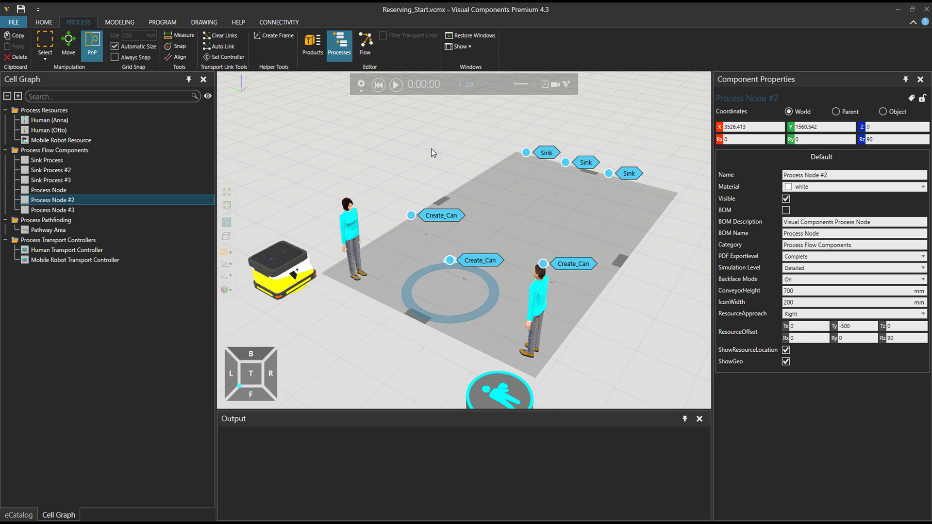
- Build the process flow for VC_Can in Flow Group #1 from Create_Can to Sink
{"action": "left_click", "coordinate": [360, 53]}
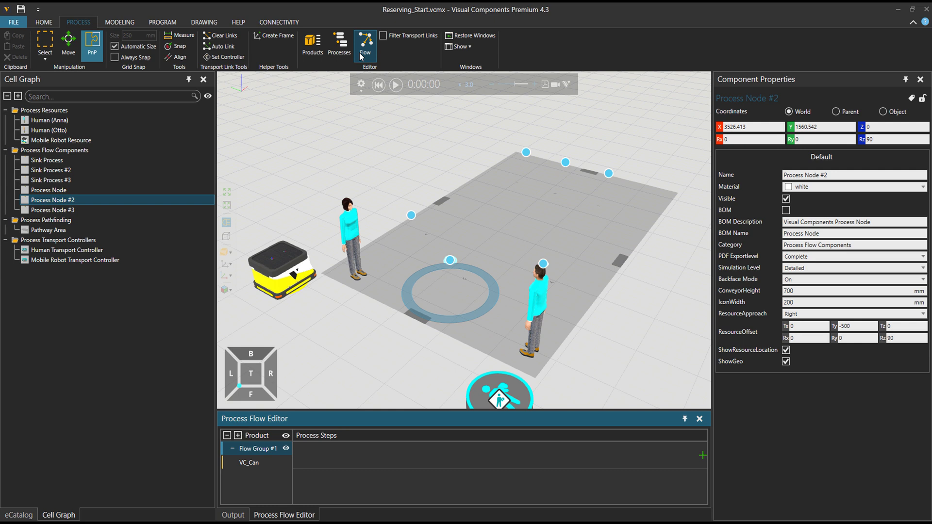
{"action": "left_click", "coordinate": [474, 259]}
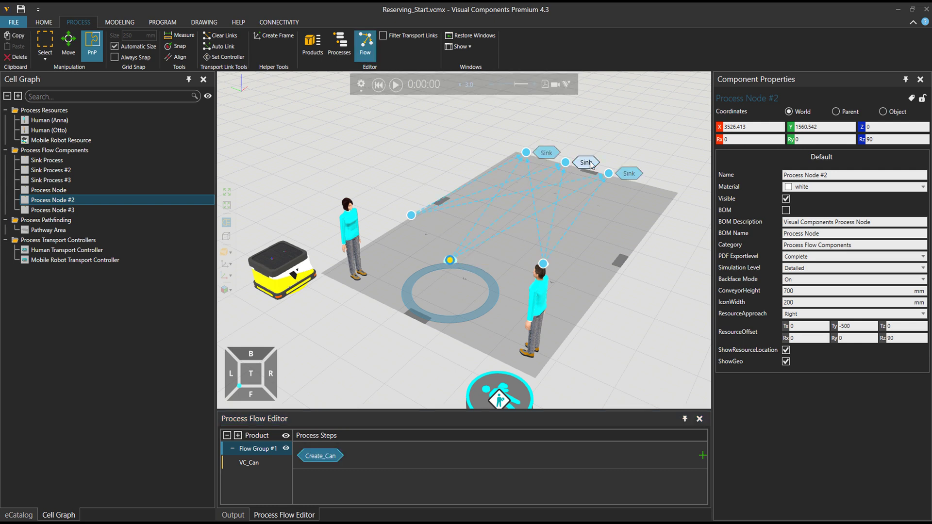
{"action": "left_click", "coordinate": [588, 163]}
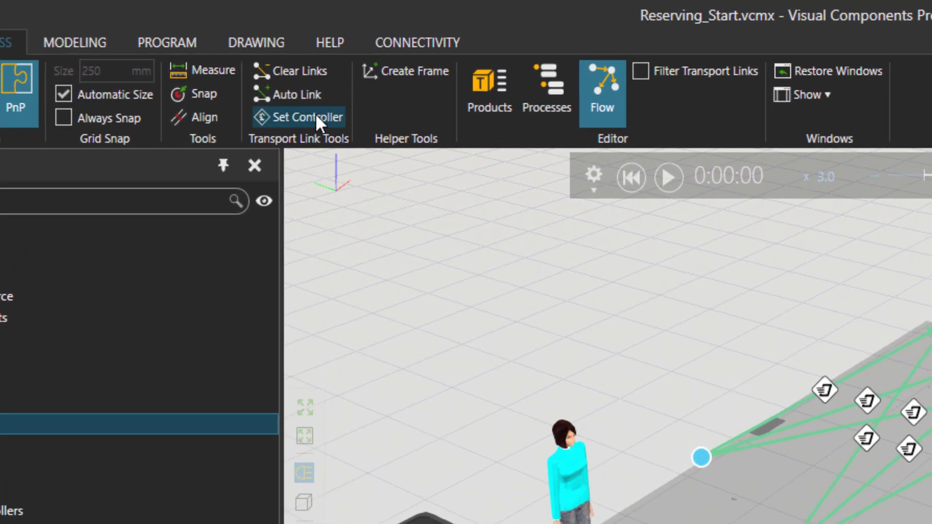
- Change the transport implementer of Flow Group #1 from InterpolatingTransport to Human Transport Controller
{"action": "left_click", "coordinate": [315, 114]}
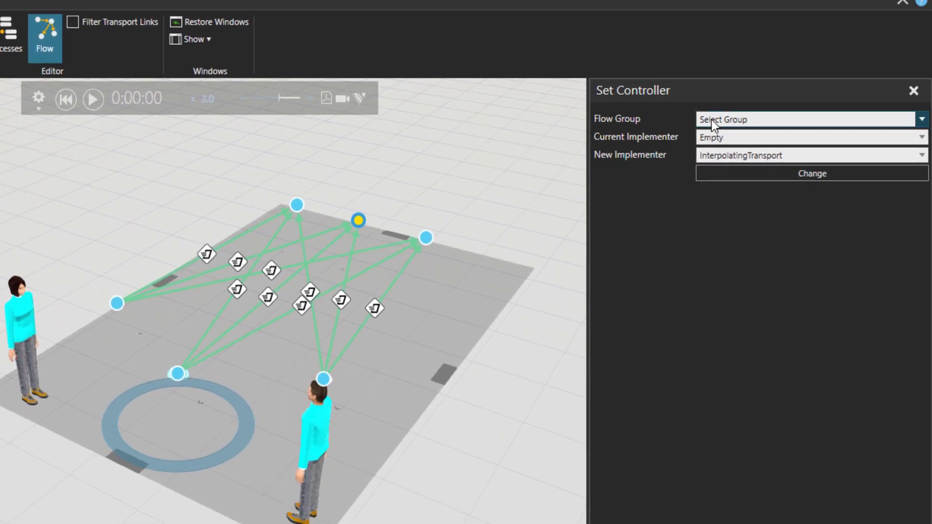
{"action": "left_click", "coordinate": [712, 120]}
{"action": "left_click", "coordinate": [712, 165]}
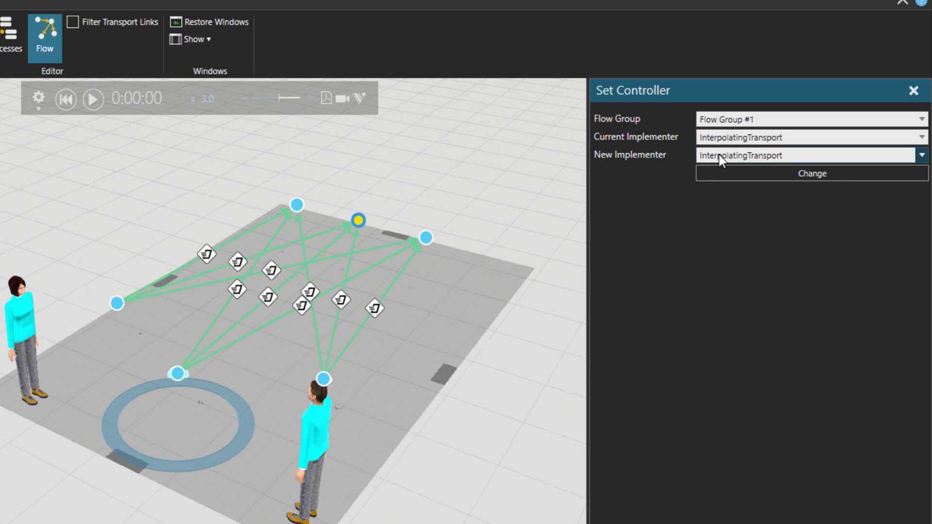
{"action": "left_click", "coordinate": [719, 156]}
{"action": "left_click", "coordinate": [721, 204]}
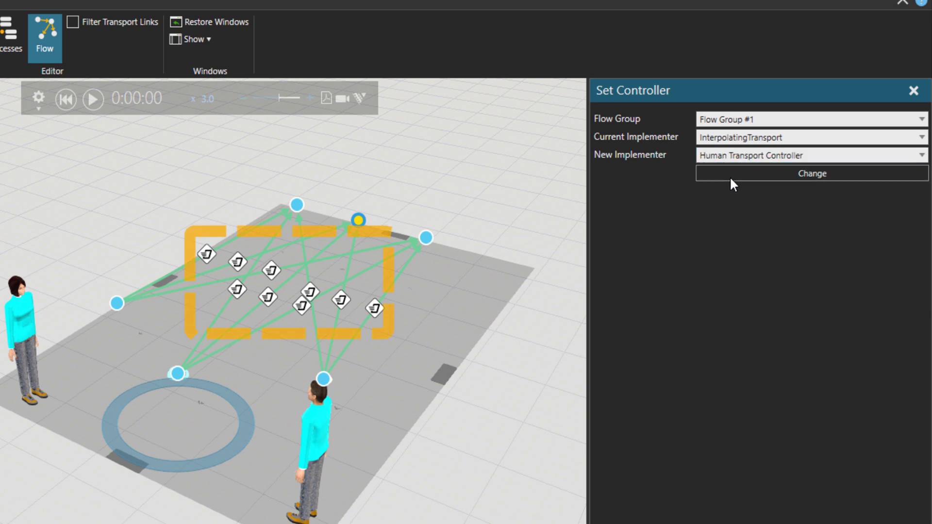
{"action": "left_click", "coordinate": [731, 174]}
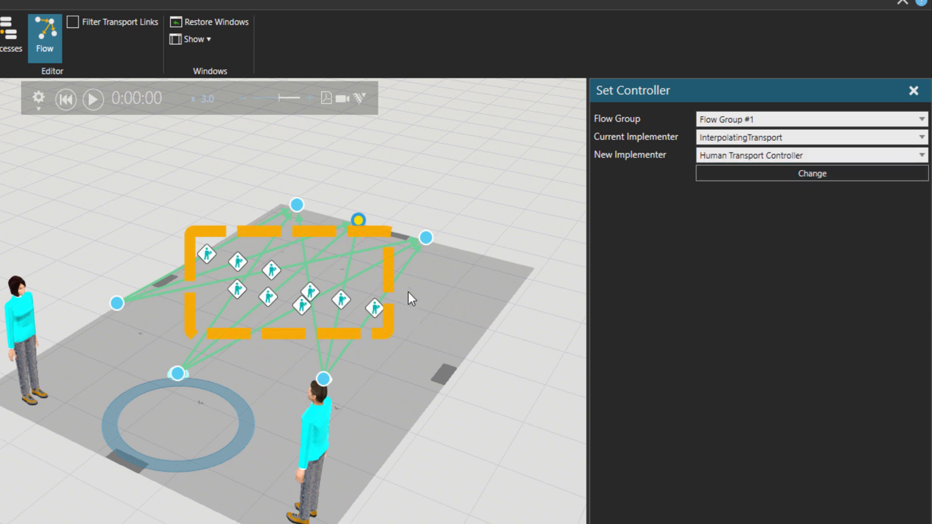
- Run the simulation and open the Create_Can routine of Process Node #2 beside the running layout
{"action": "left_click", "coordinate": [91, 101]}
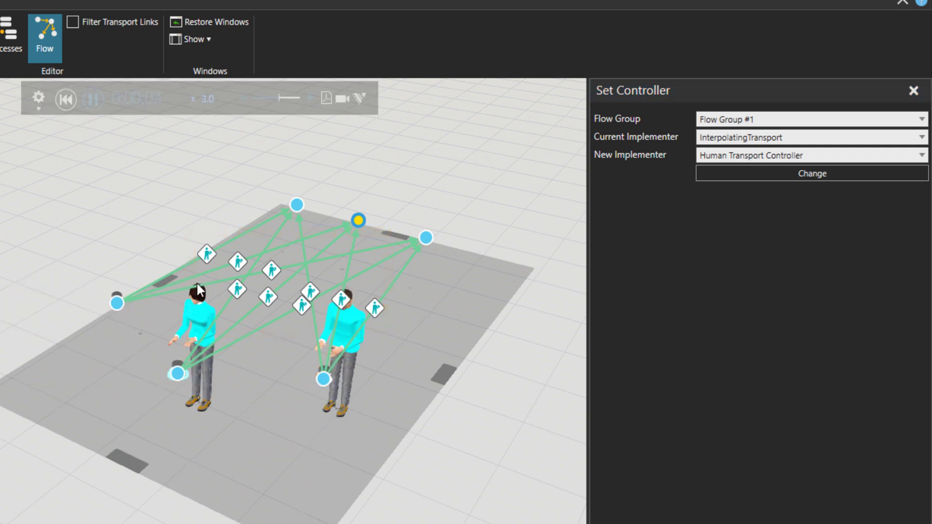
{"action": "scroll", "coordinate": [194, 321], "scroll_direction": "up", "scroll_amount": 3}
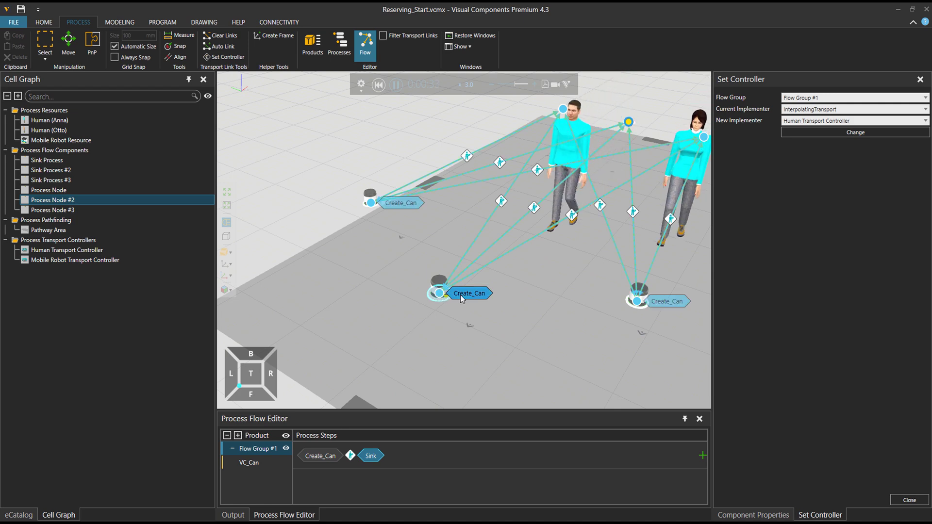
{"action": "double_click", "coordinate": [439, 294]}
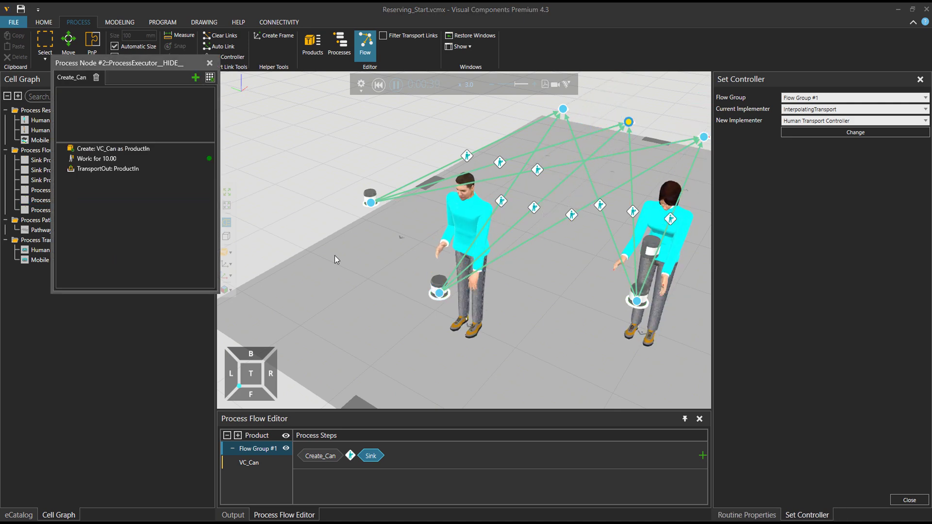
{"action": "left_click_drag", "start_coordinate": [154, 66], "coordinate": [227, 112]}
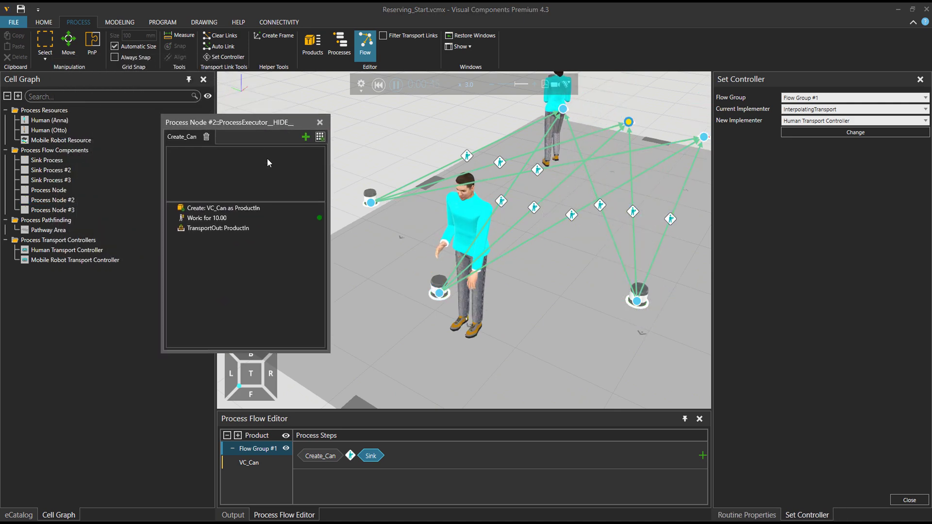
- Examine the Work and TransportOut statements of the Create_Can routine while the simulation runs, and reset the simulation
{"action": "left_click", "coordinate": [195, 199]}
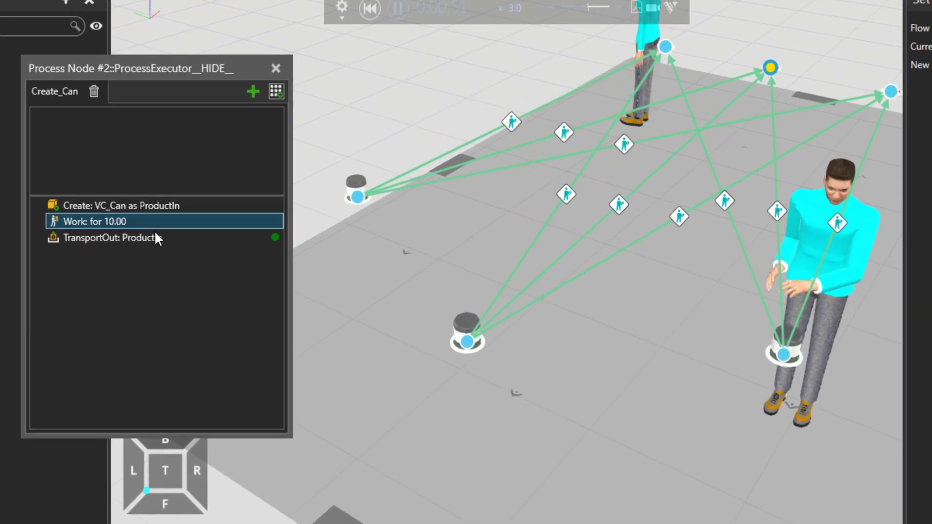
{"action": "left_click", "coordinate": [156, 236]}
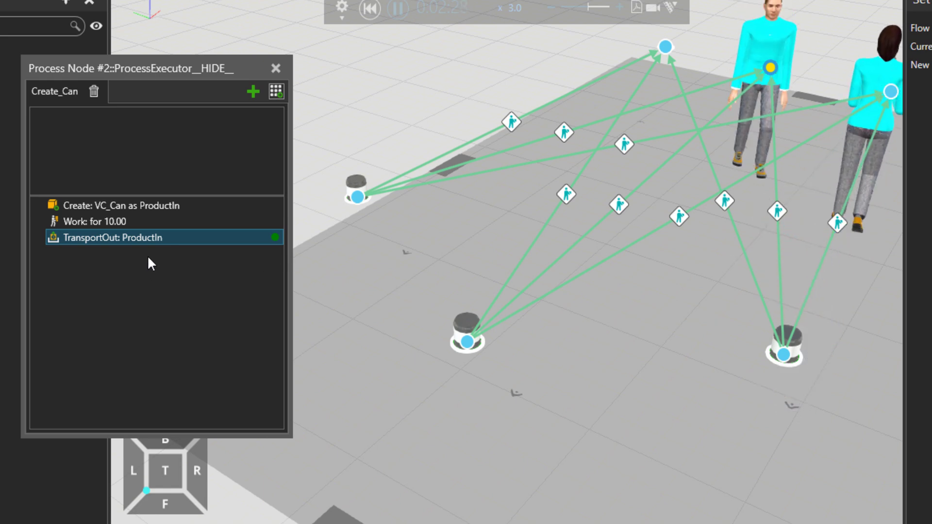
{"action": "left_click", "coordinate": [370, 15]}
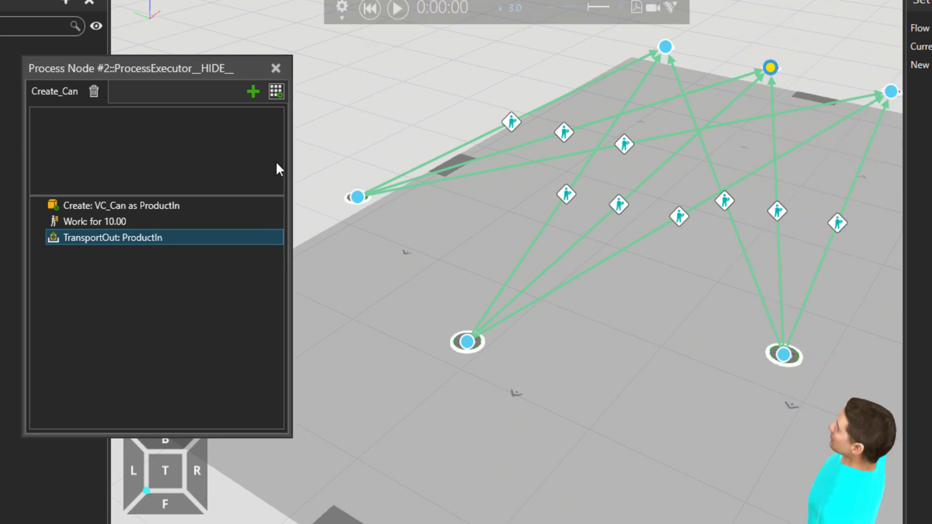
- Insert a Send Signal statement directly after the Create statement in Process Node #2's Create_Can routine
{"action": "left_click", "coordinate": [163, 206]}
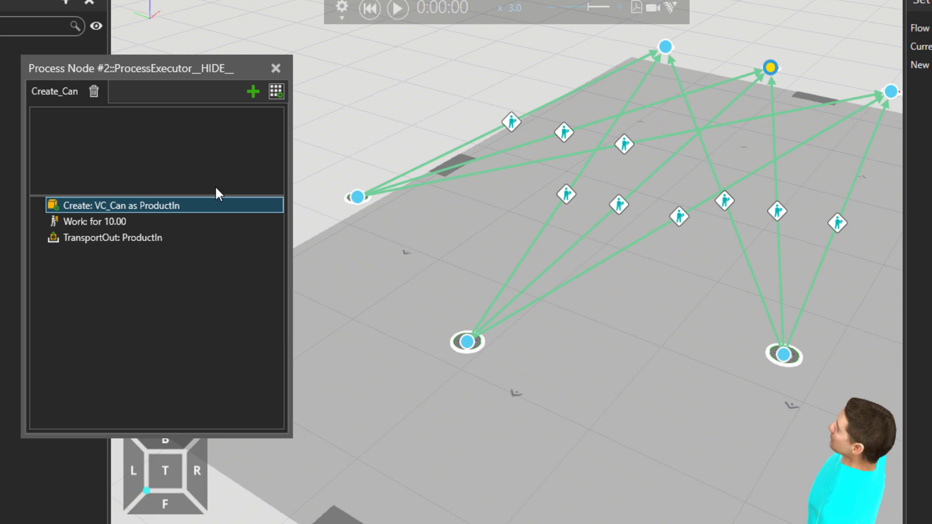
{"action": "left_click", "coordinate": [276, 91]}
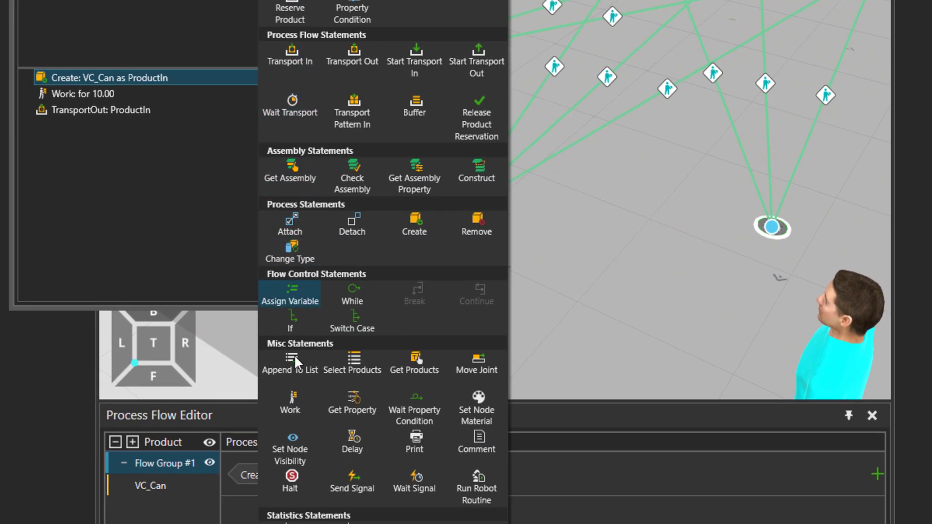
{"action": "left_click", "coordinate": [360, 487]}
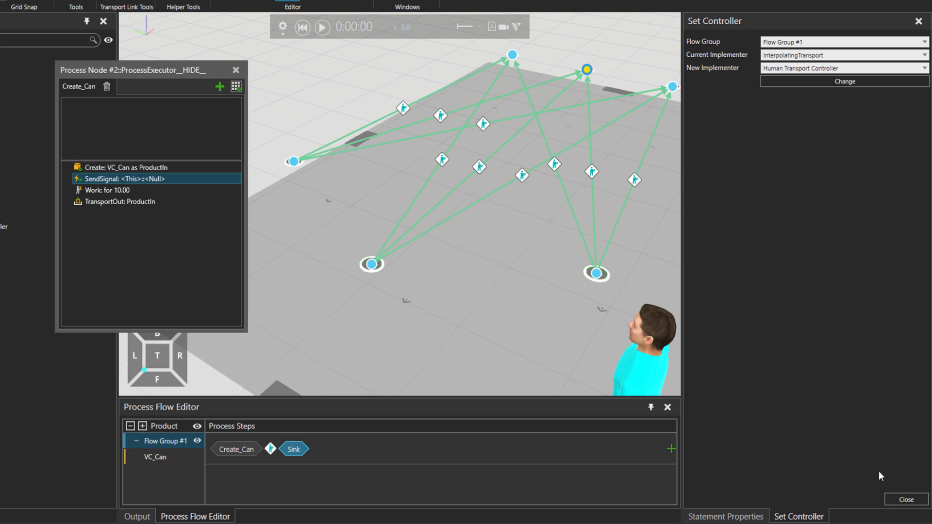
- Close the Set Controller settings and set the Send Signal statement's component to the Human Transport Controller
{"action": "left_click", "coordinate": [905, 499]}
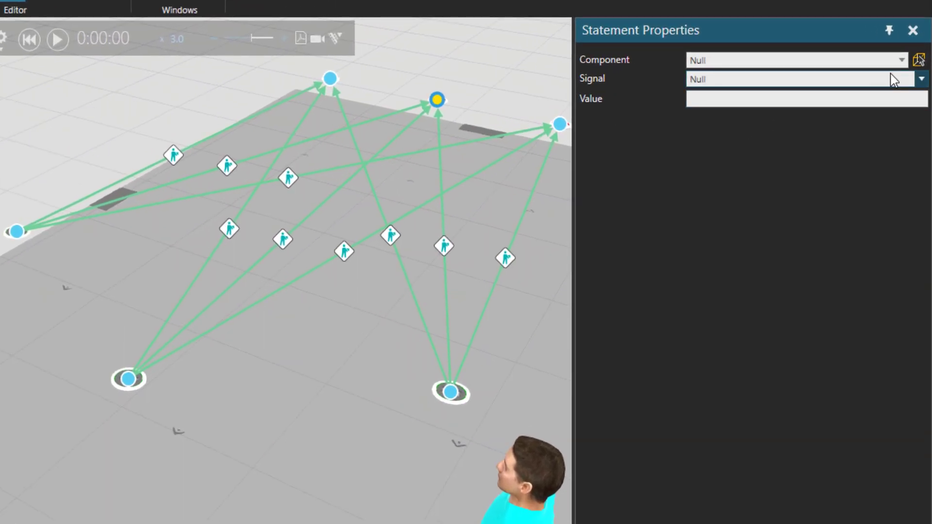
{"action": "left_click", "coordinate": [919, 59]}
{"action": "scroll", "coordinate": [391, 340], "scroll_direction": "down", "scroll_amount": 3}
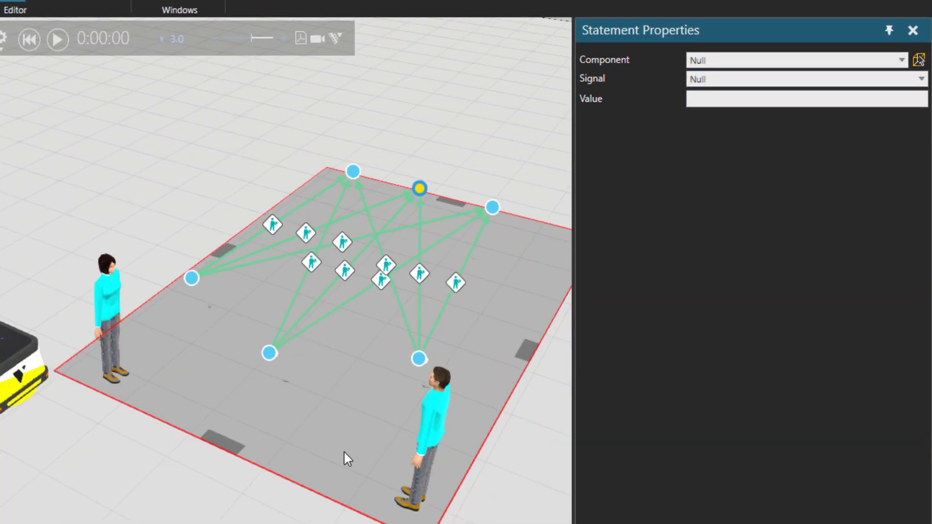
{"action": "left_click", "coordinate": [312, 462]}
{"action": "right_click_drag", "start_coordinate": [312, 462], "coordinate": [208, 358], "text": "ctrl"}
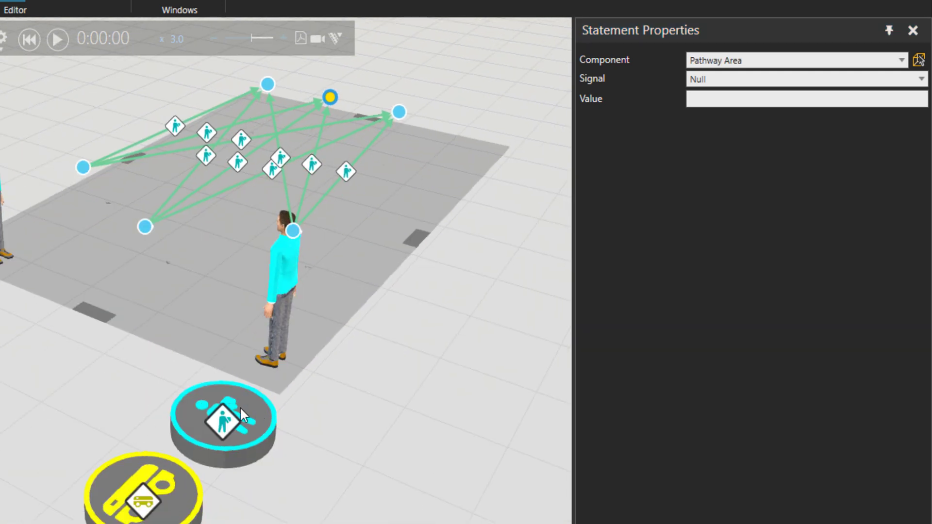
{"action": "left_click", "coordinate": [918, 59]}
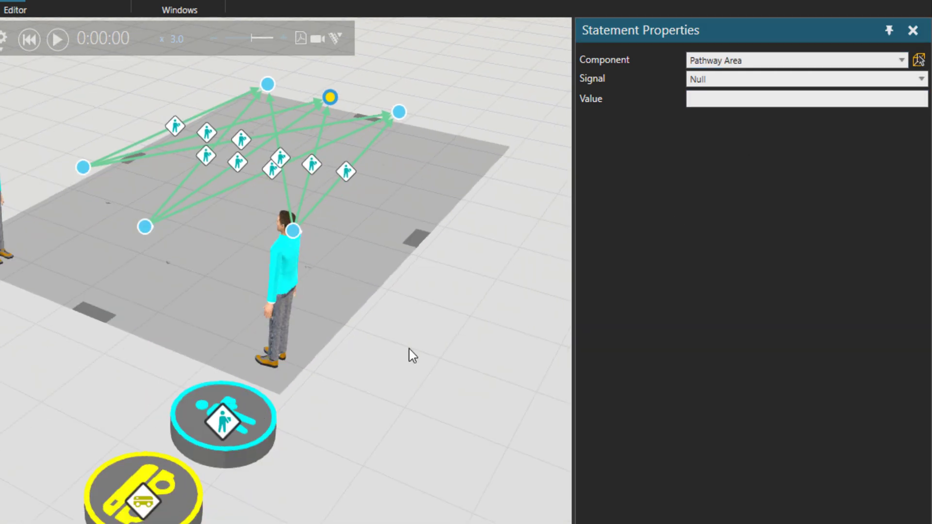
{"action": "left_click", "coordinate": [262, 424]}
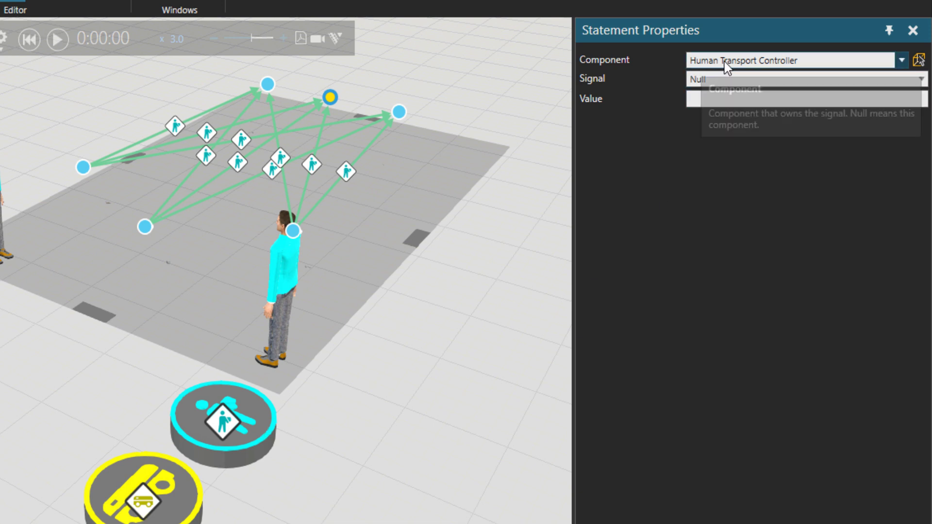
- Set the Send Signal statement's signal to ReserveResource and its value to empty quotation marks ("")
{"action": "left_click", "coordinate": [735, 77]}
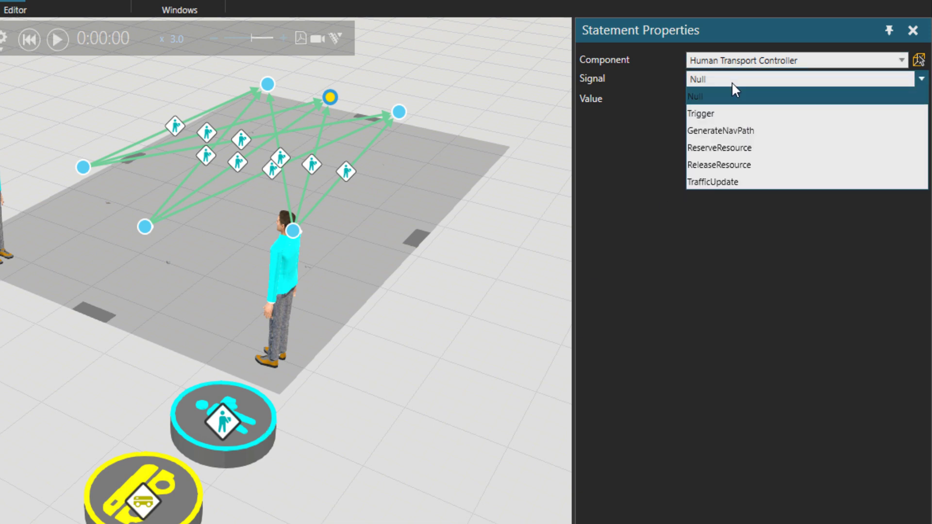
{"action": "left_click", "coordinate": [722, 146]}
{"action": "left_click", "coordinate": [704, 100]}
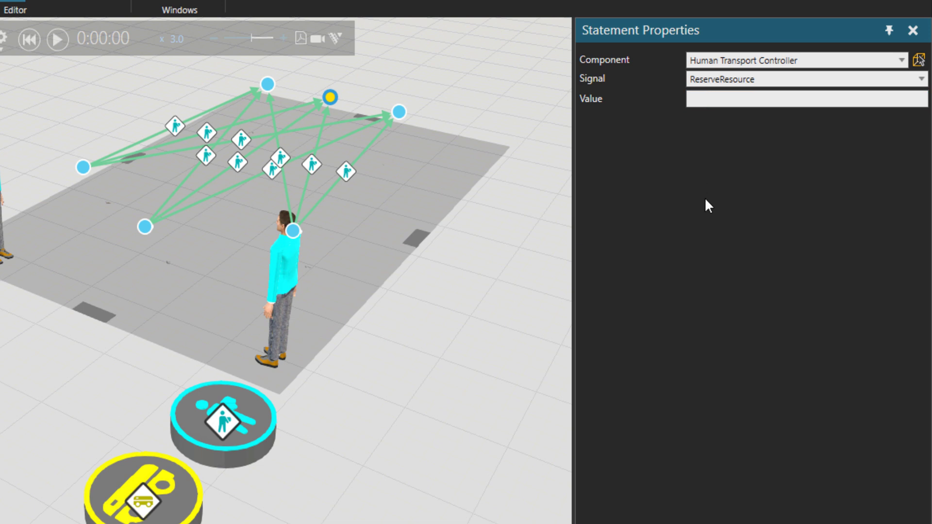
{"action": "type", "text": "\""}
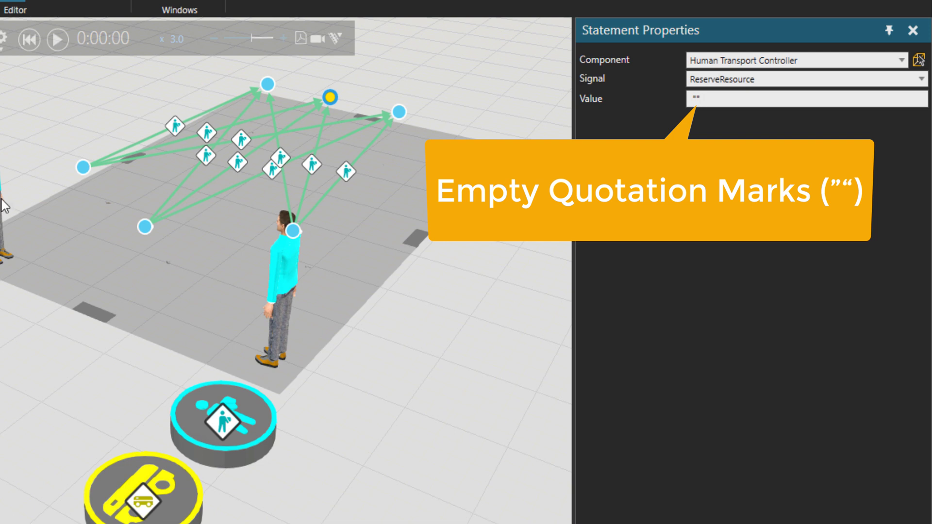
- Select Process Node #3 in the layout and copy its component name
{"action": "scroll", "coordinate": [228, 246], "scroll_direction": "up", "scroll_amount": 10}
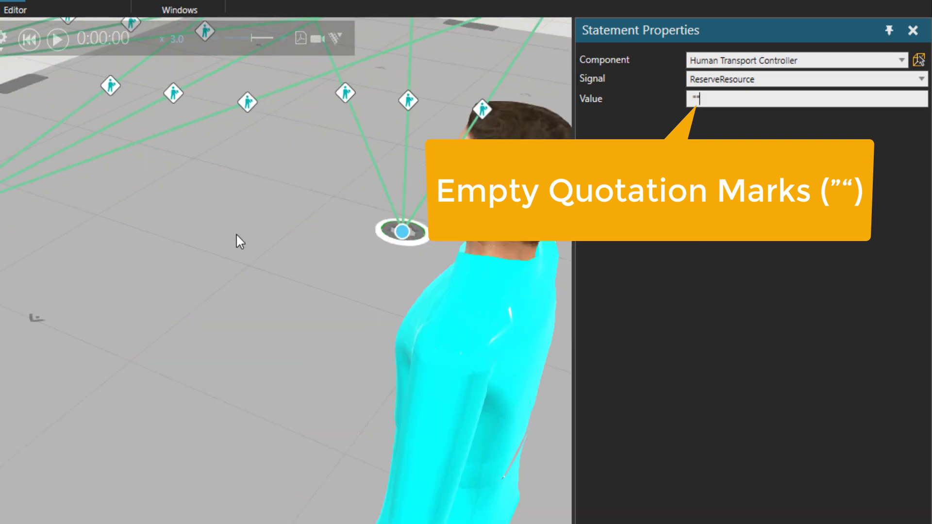
{"action": "scroll", "coordinate": [315, 313], "scroll_direction": "down", "scroll_amount": 3}
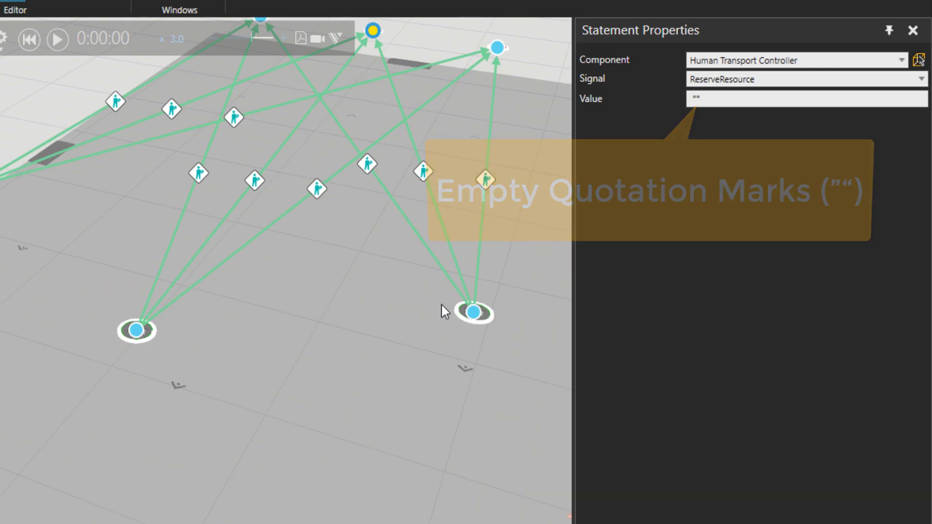
{"action": "left_click", "coordinate": [460, 314]}
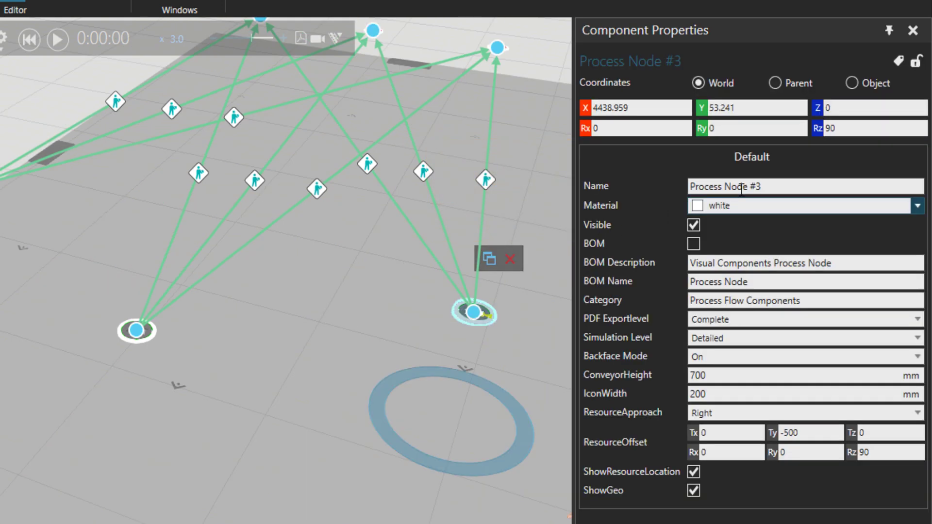
{"action": "left_click", "coordinate": [778, 186]}
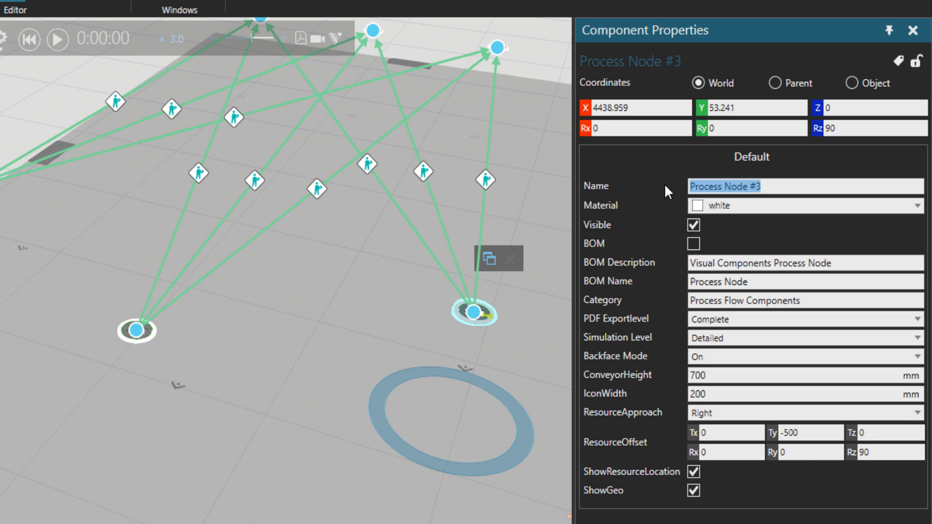
{"action": "right_click", "coordinate": [718, 185]}
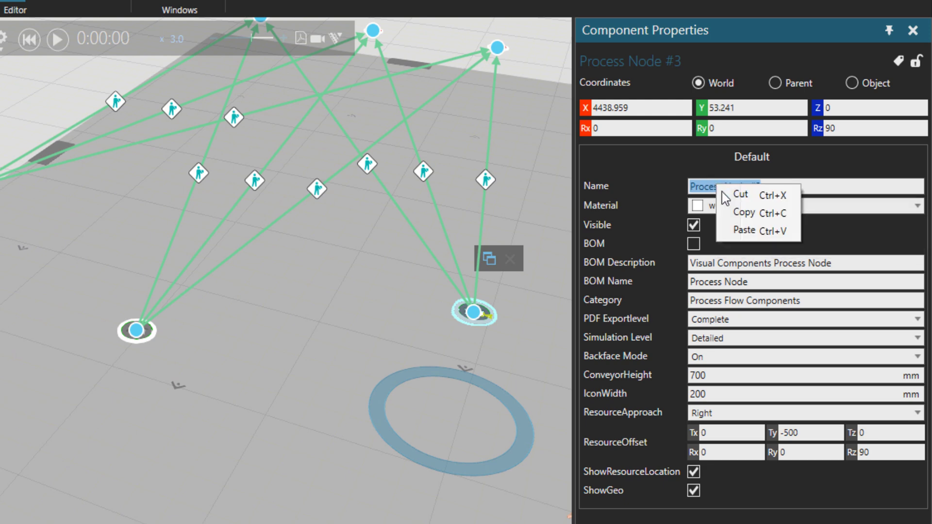
{"action": "left_click", "coordinate": [739, 214]}
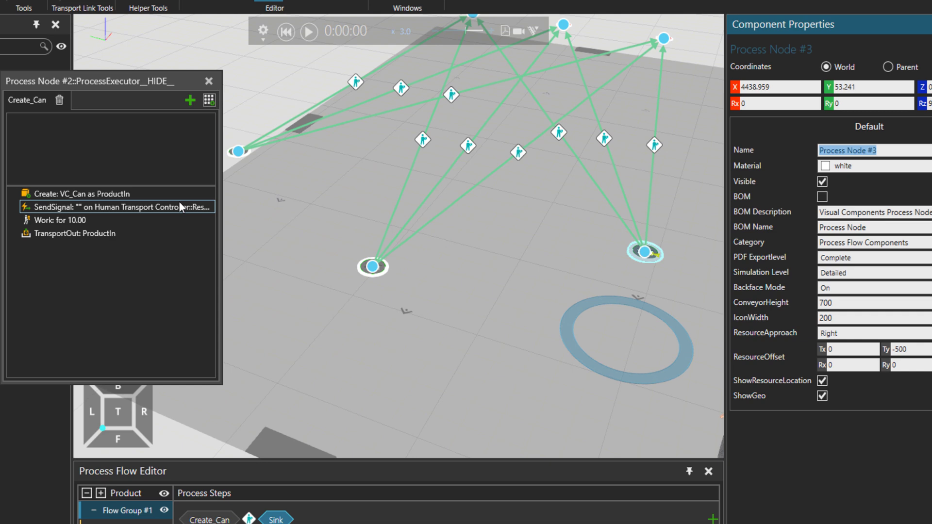
- Paste the name Process Node #3 between the quotation marks of the ReserveResource Send Signal statement's value
{"action": "left_click", "coordinate": [179, 206]}
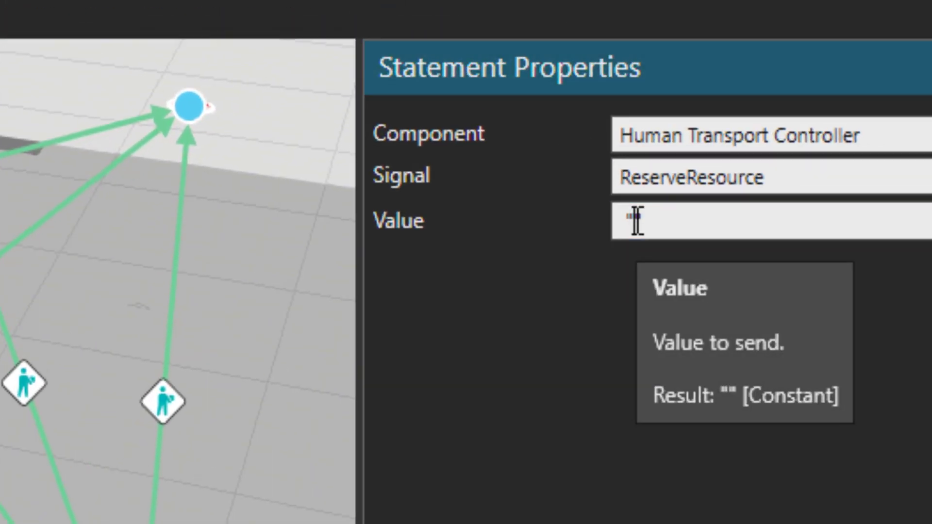
{"action": "right_click", "coordinate": [636, 221]}
{"action": "left_click", "coordinate": [707, 326]}
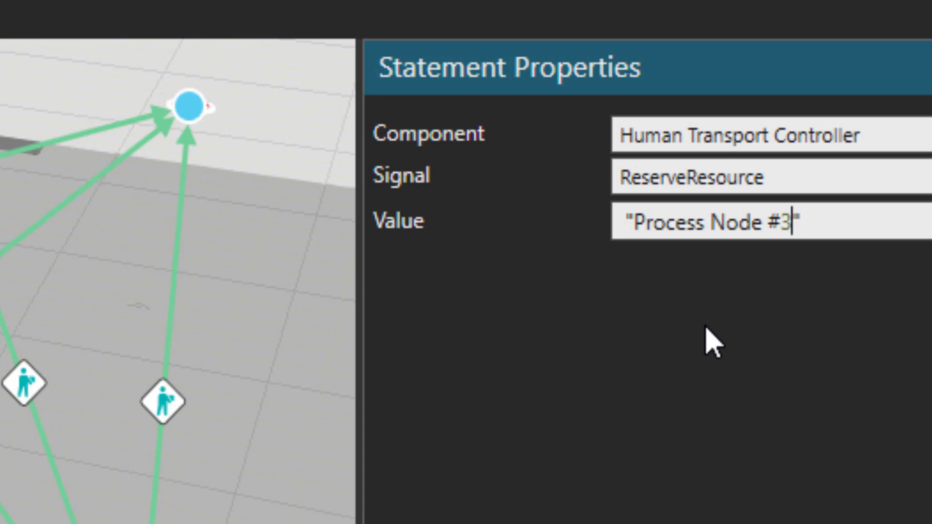
- Remove the node name from the Send Signal statement's value, keeping only the empty quotation marks
{"action": "key", "text": "shift+Left"}
{"action": "key", "text": "shift+Left"}
{"action": "key", "text": "shift+Left"}
{"action": "key", "text": "shift+Left"}
{"action": "key", "text": "shift+Left"}
{"action": "key", "text": "shift+Left"}
{"action": "key", "text": "shift+Left"}
{"action": "key", "text": "shift+Left"}
{"action": "key", "text": "shift+Left"}
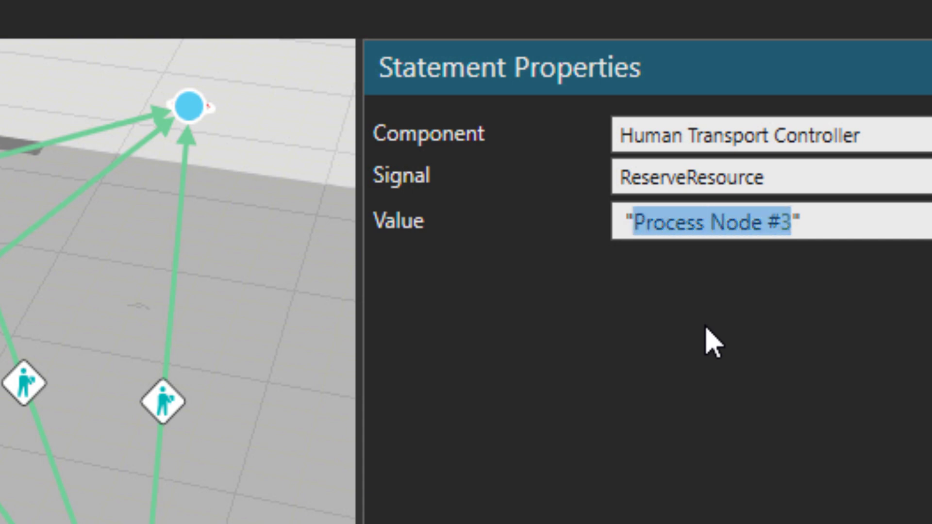
{"action": "key", "text": "BackSpace"}
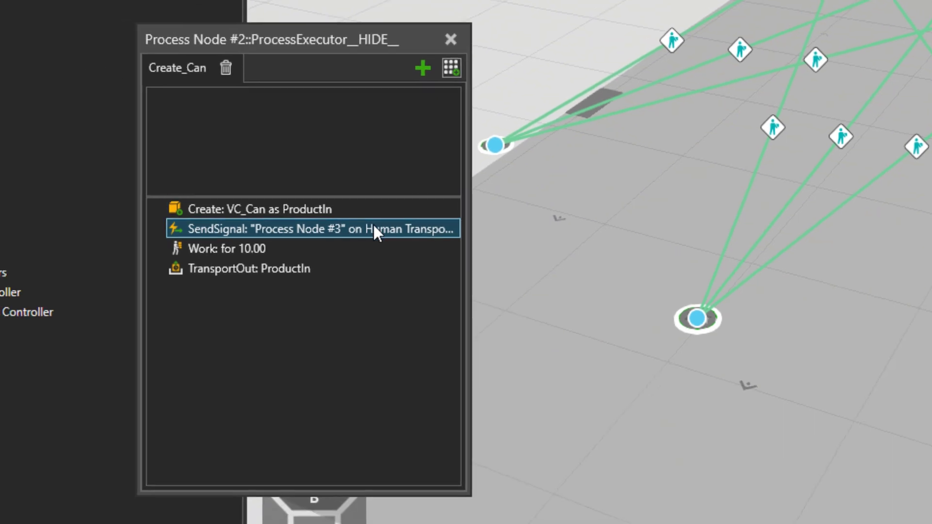
- Copy the ReserveResource Send Signal statement and paste it after the TransportOut statement in Create_Can
{"action": "left_click", "coordinate": [373, 229]}
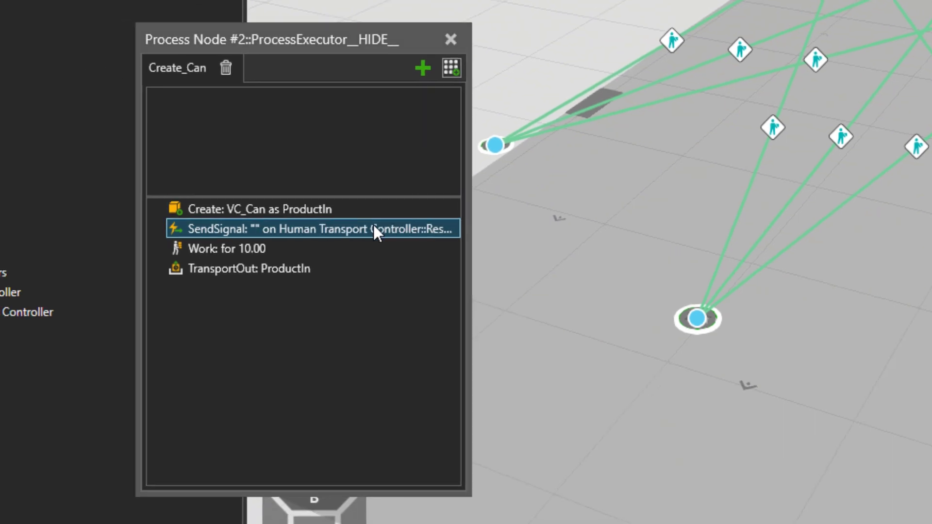
{"action": "right_click", "coordinate": [326, 231]}
{"action": "left_click", "coordinate": [374, 275]}
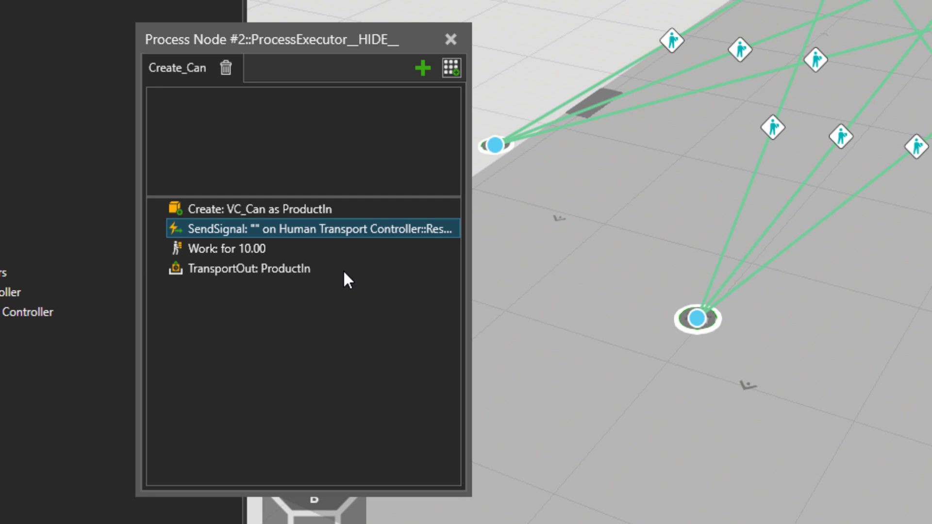
{"action": "right_click", "coordinate": [279, 270]}
{"action": "left_click", "coordinate": [330, 333]}
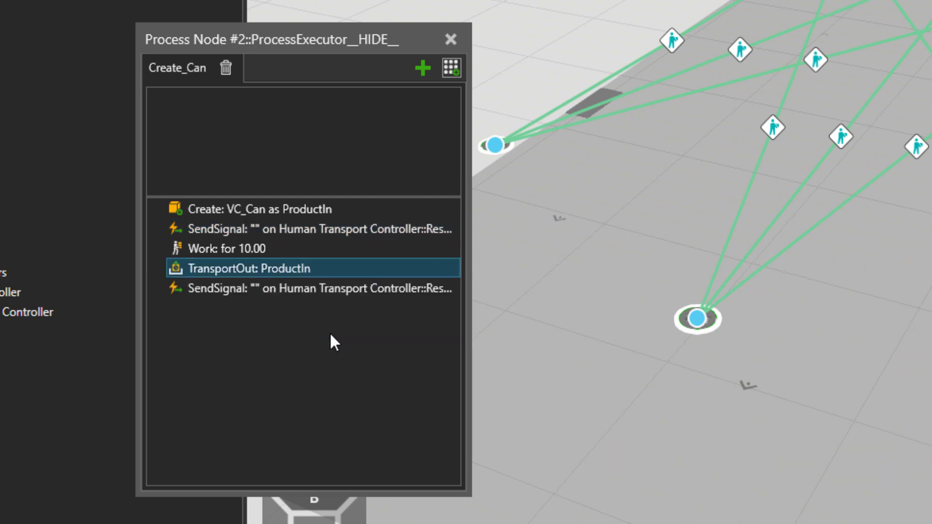
- Set the signal of the pasted Send Signal statement after TransportOut to ReleaseResource
{"action": "left_click", "coordinate": [321, 292]}
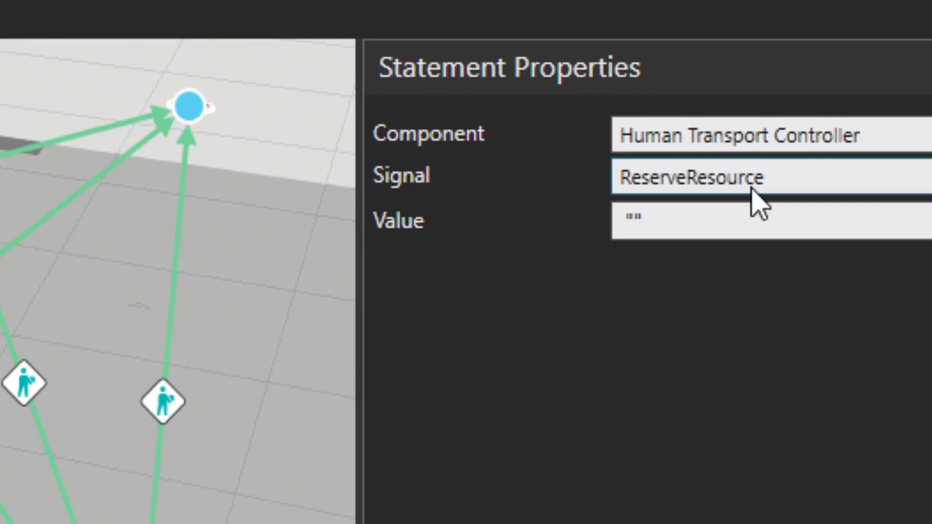
{"action": "left_click", "coordinate": [753, 202]}
{"action": "left_click", "coordinate": [726, 369]}
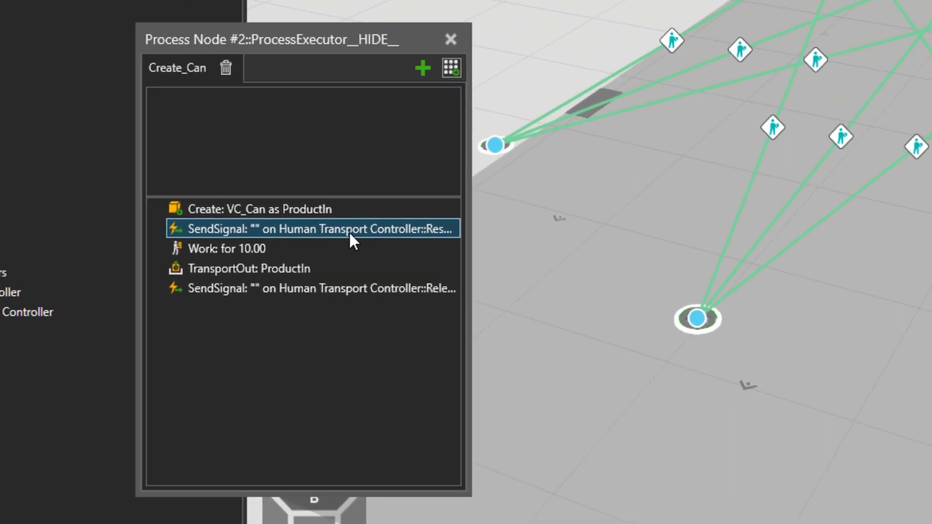
- Add a Delay statement of 30 s after the ReleaseResource Send Signal statement at the end of Create_Can
{"action": "left_click", "coordinate": [316, 249]}
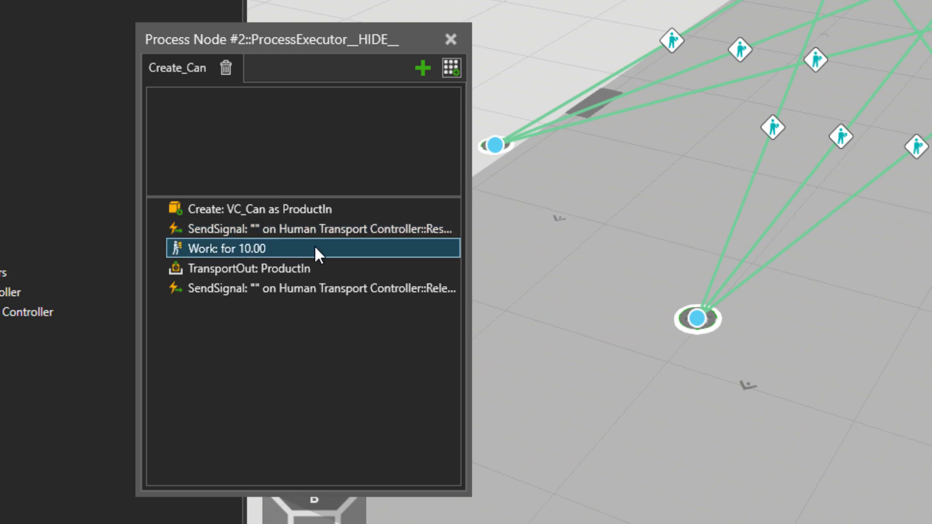
{"action": "left_click", "coordinate": [313, 267]}
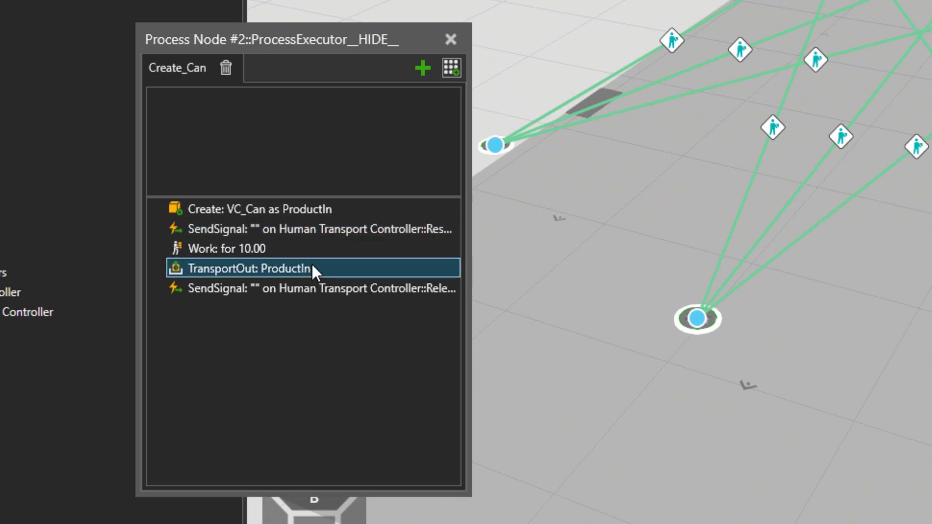
{"action": "left_click", "coordinate": [301, 294]}
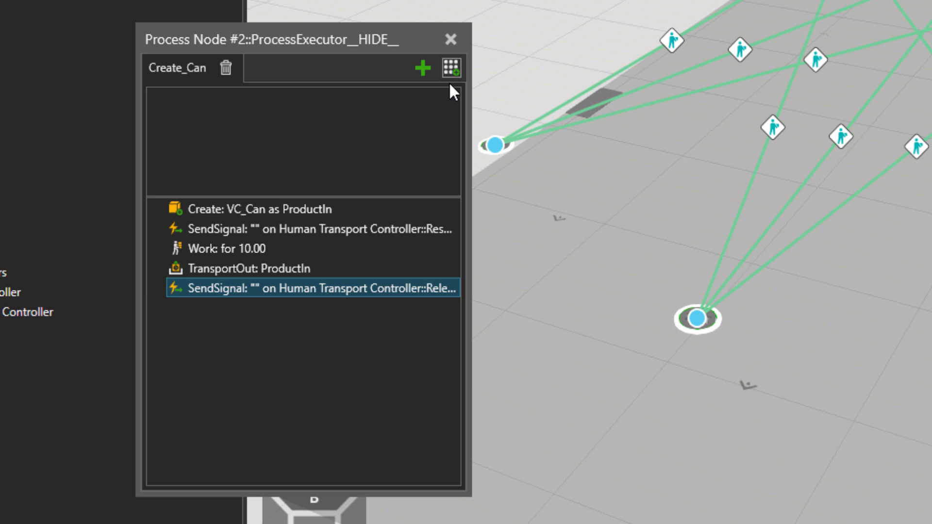
{"action": "left_click", "coordinate": [451, 67]}
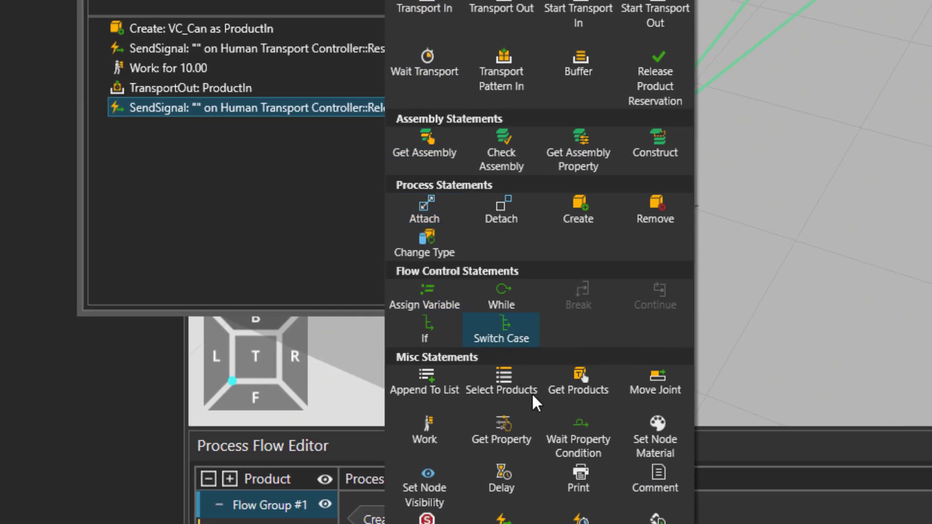
{"action": "left_click", "coordinate": [510, 476]}
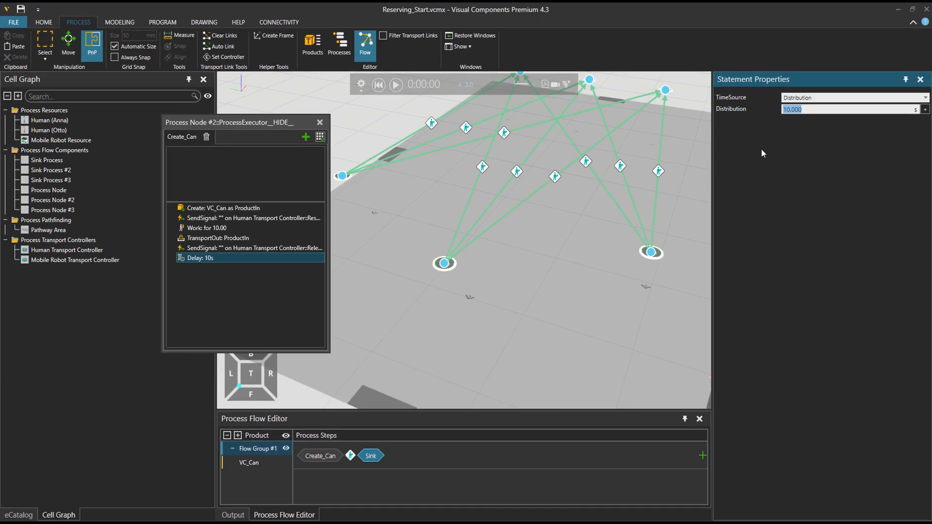
{"action": "type", "text": "30"}
{"action": "key", "text": "Return"}
- Run the simulation to examine how the reserved humans work and carry the cans, and reset it
{"action": "scroll", "coordinate": [695, 213], "scroll_direction": "down", "scroll_amount": 3}
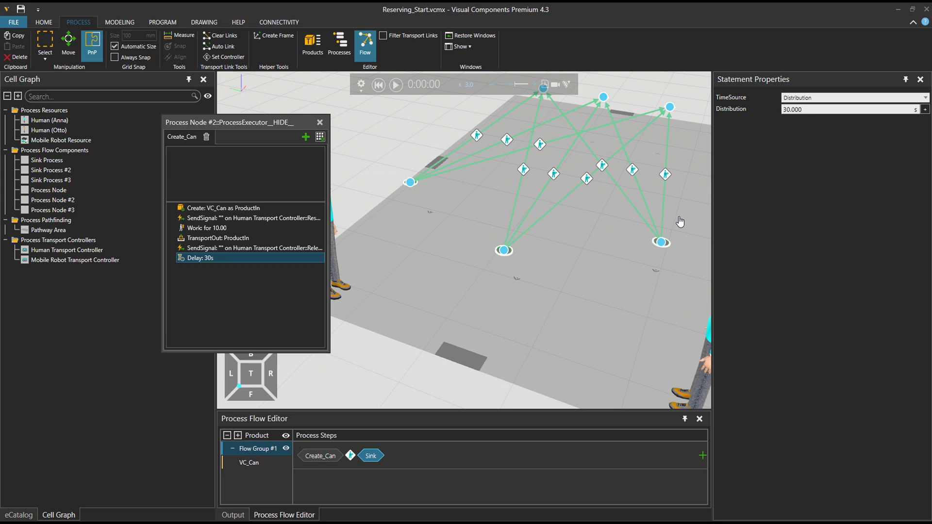
{"action": "right_click_drag", "start_coordinate": [616, 269], "coordinate": [643, 313]}
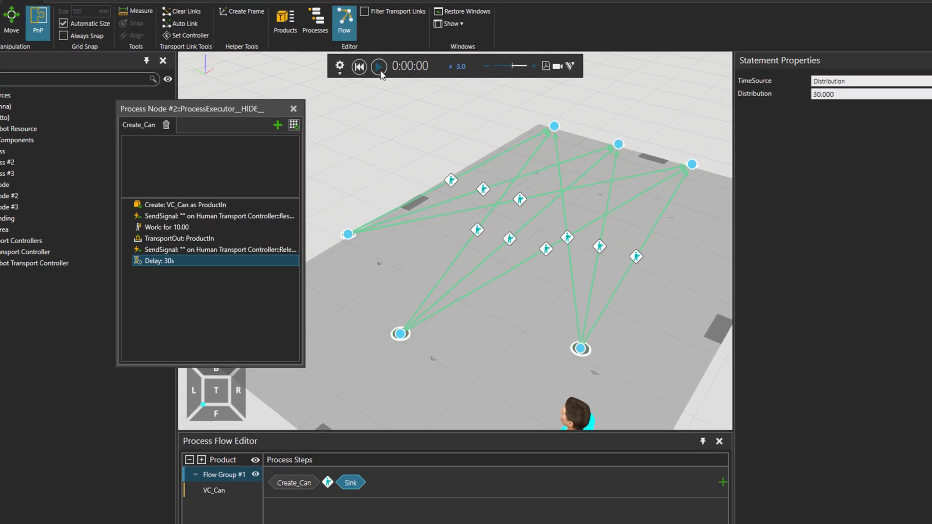
{"action": "left_click", "coordinate": [396, 84]}
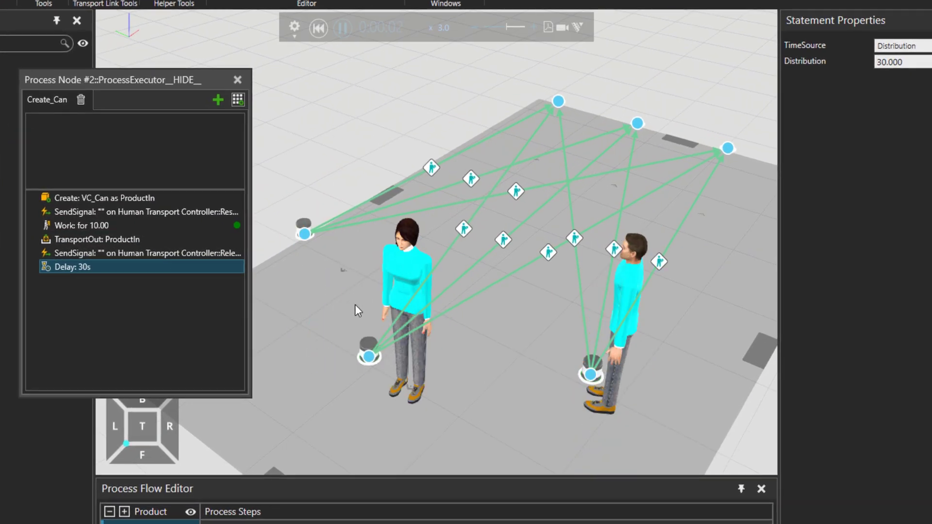
{"action": "scroll", "coordinate": [368, 346], "scroll_direction": "up", "scroll_amount": 2}
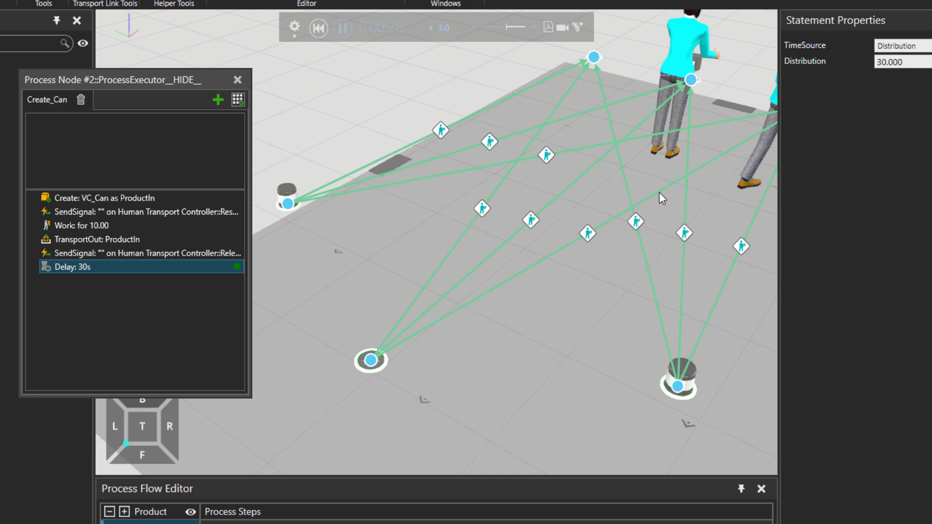
{"action": "scroll", "coordinate": [584, 212], "scroll_direction": "down", "scroll_amount": 2}
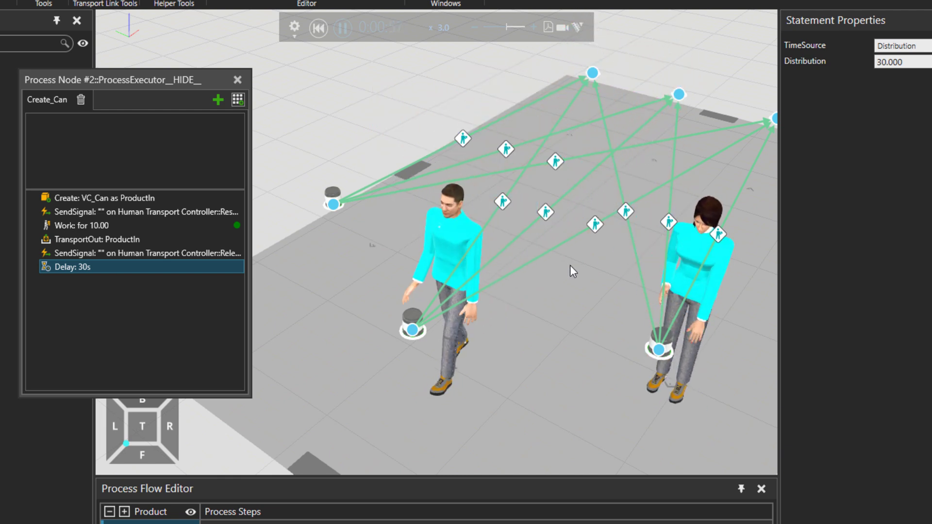
{"action": "left_click", "coordinate": [319, 27]}
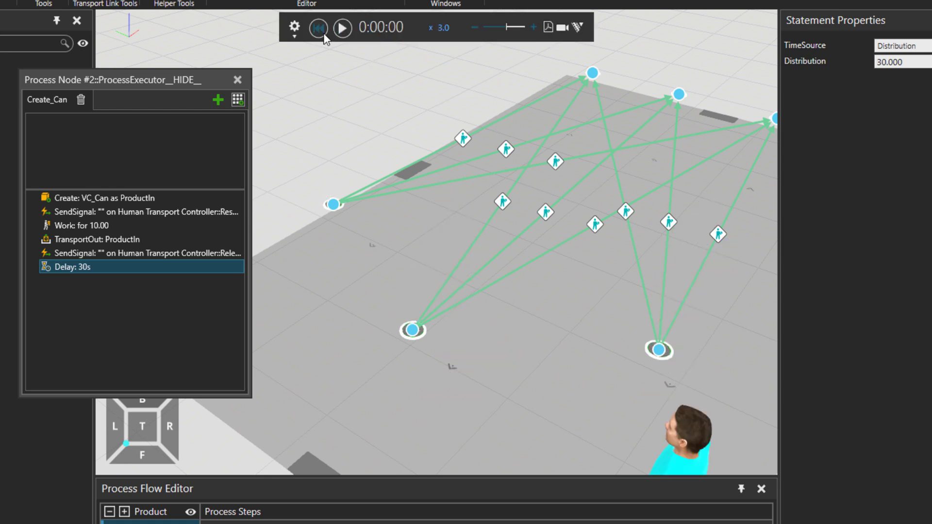
- Close the Create_Can routine editor and reopen the routine from its process node in the layout
{"action": "left_click", "coordinate": [237, 79]}
{"action": "scroll", "coordinate": [248, 91], "scroll_direction": "down", "scroll_amount": 5}
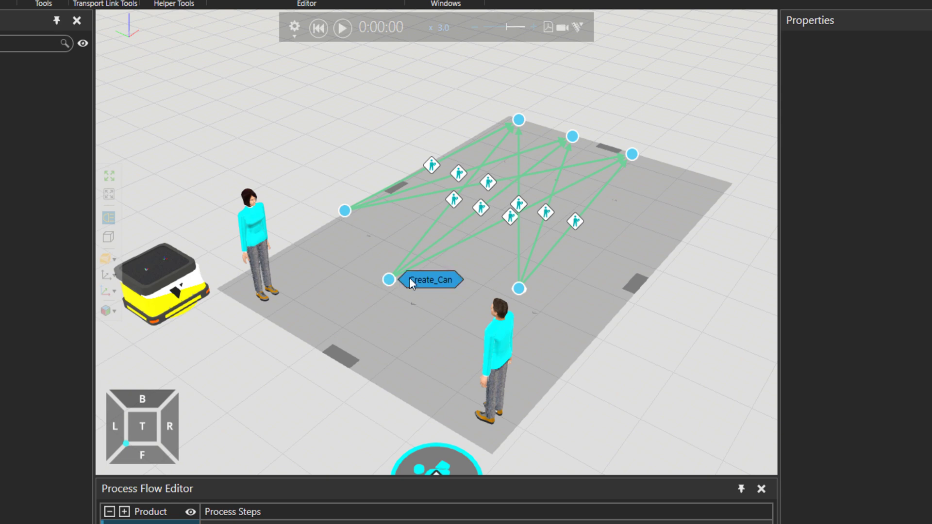
{"action": "double_click", "coordinate": [410, 278]}
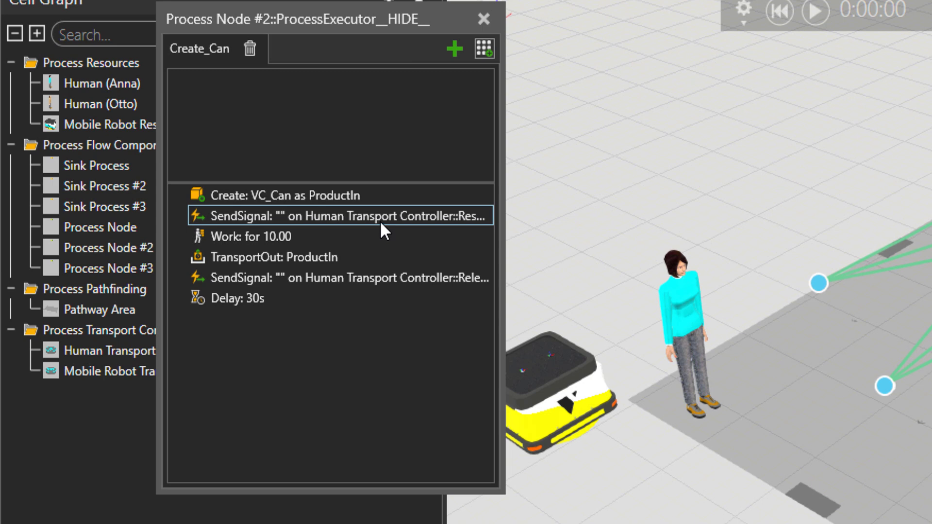
- Change the first Send Signal statement's component to Mobile Robot Transport Controller and its signal to ReserveResource
{"action": "left_click", "coordinate": [51, 170]}
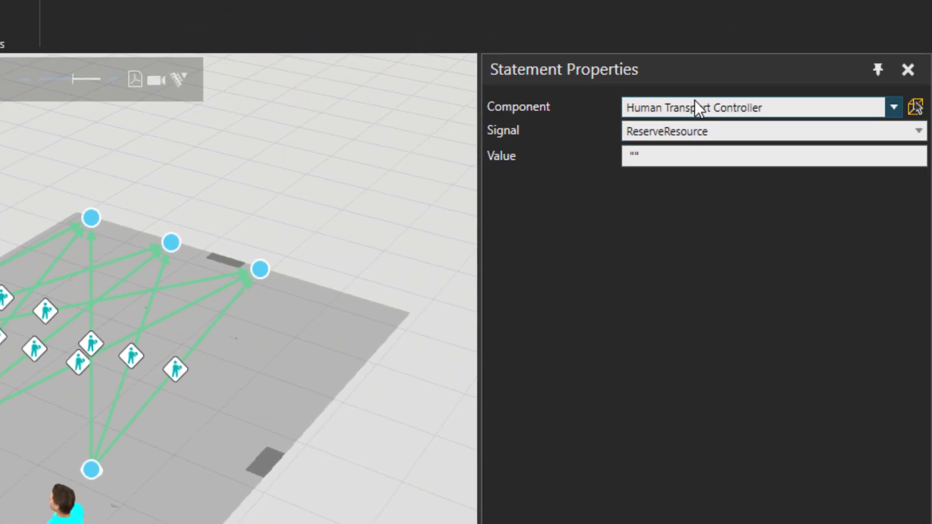
{"action": "left_click", "coordinate": [695, 107]}
{"action": "left_click", "coordinate": [682, 322]}
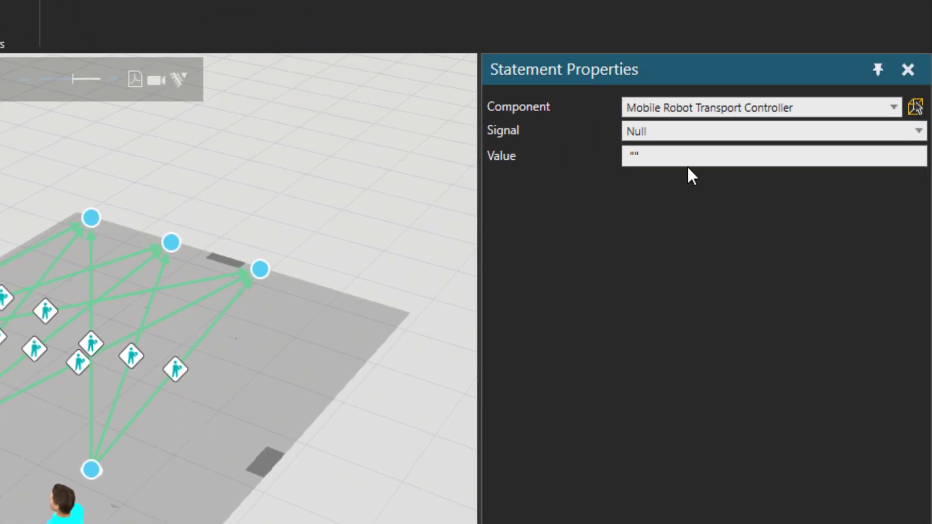
{"action": "left_click", "coordinate": [684, 135]}
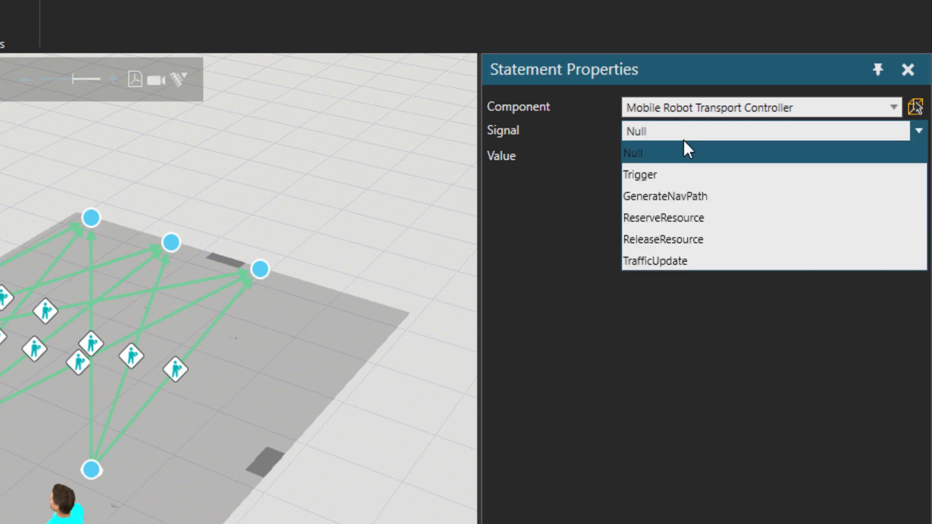
{"action": "left_click", "coordinate": [682, 214]}
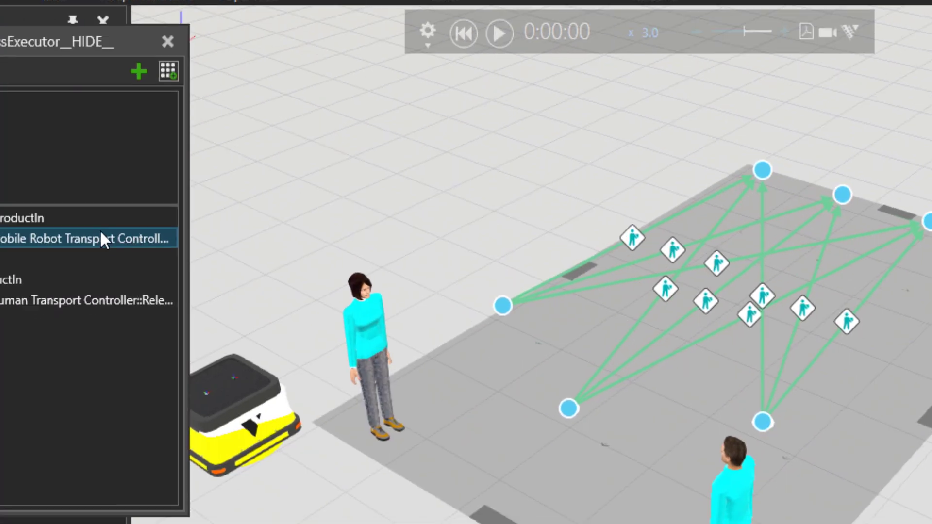
- Change the controller of the Work statement in Process Node #2's Create_Can routine to Mobile Robot Transport Controller::TC
{"action": "left_click", "coordinate": [365, 236]}
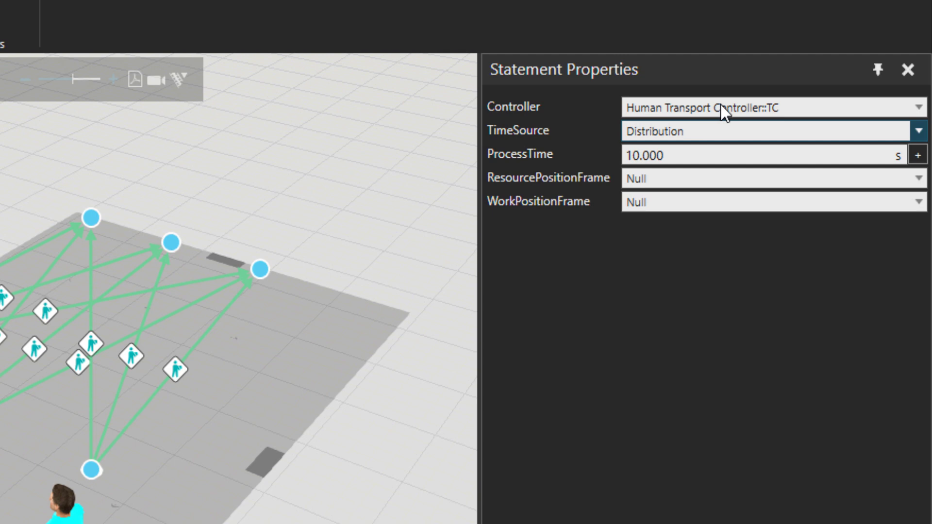
{"action": "left_click", "coordinate": [721, 105]}
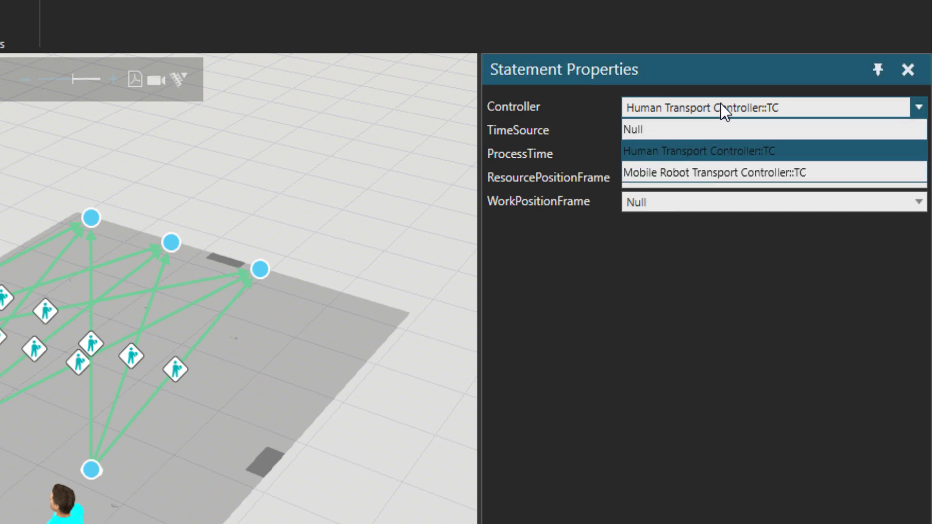
{"action": "left_click", "coordinate": [674, 172]}
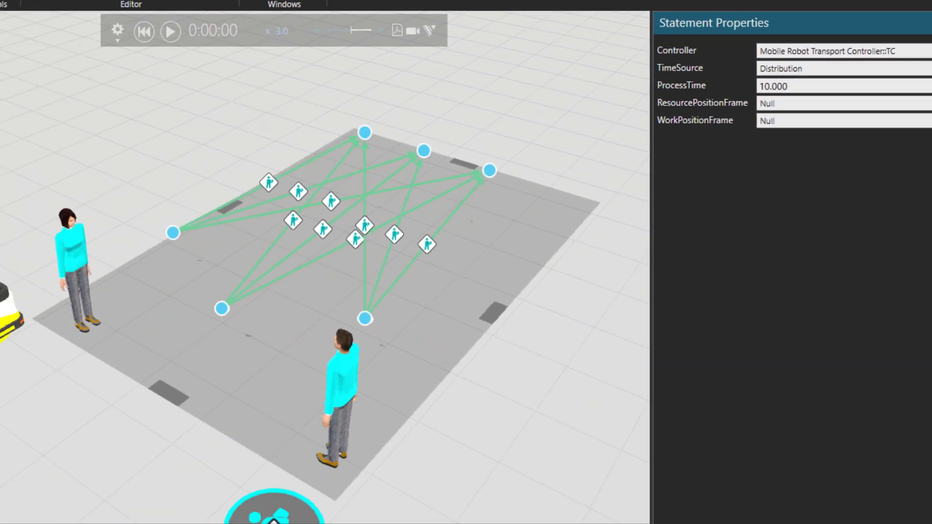
- Change the second Send Signal statement's component to Mobile Robot Transport Controller and its signal to ReleaseResource
{"action": "left_click", "coordinate": [79, 157]}
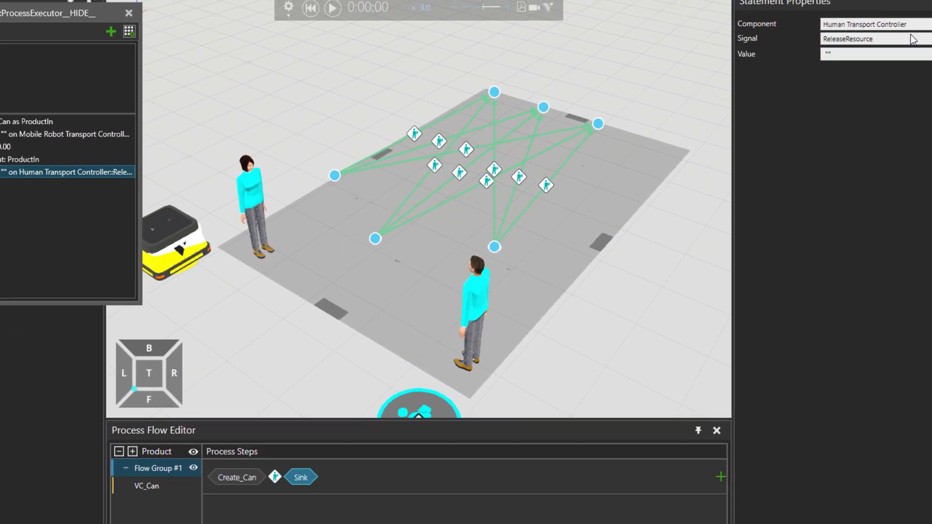
{"action": "left_click", "coordinate": [911, 31]}
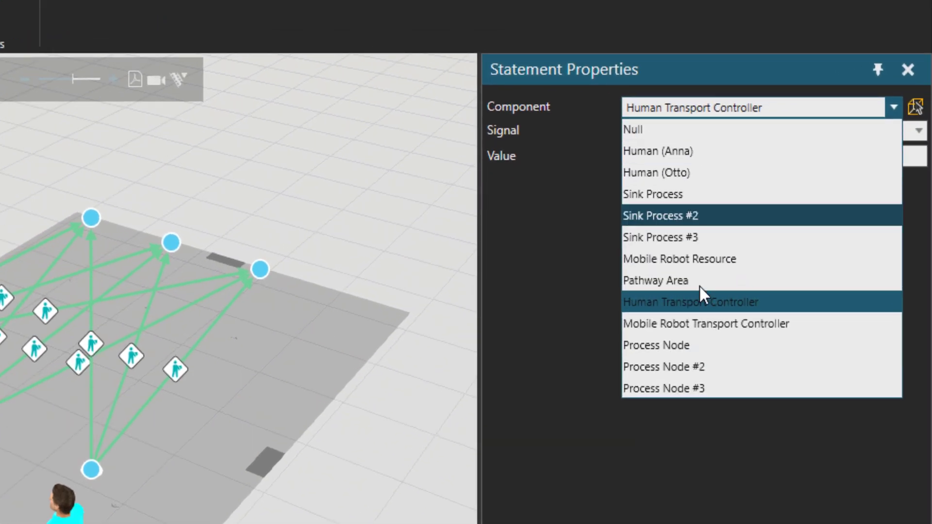
{"action": "left_click", "coordinate": [695, 324]}
{"action": "left_click", "coordinate": [687, 138]}
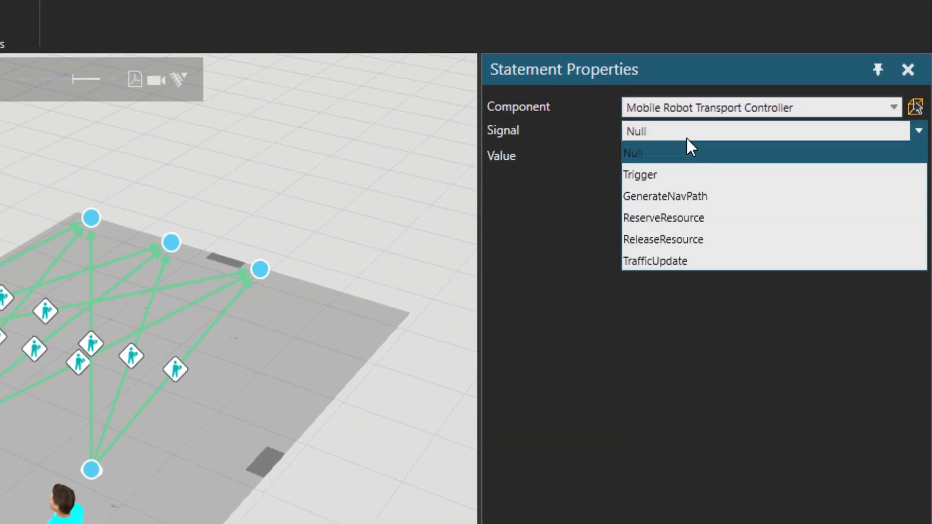
{"action": "left_click", "coordinate": [678, 240]}
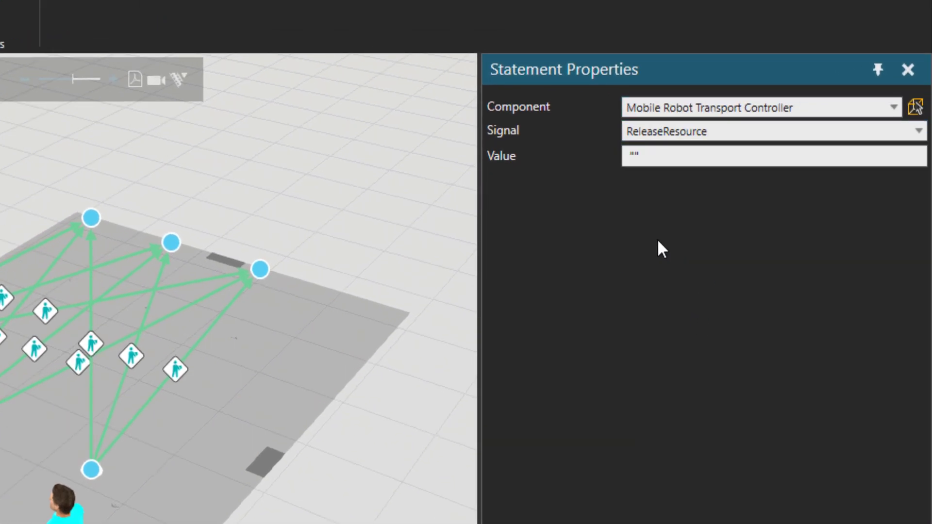
{"action": "left_click", "coordinate": [653, 160]}
- Open Process Node #3's Create_Can routine and set its Work statement's controller to Mobile Robot Transport Controller
{"action": "left_click", "coordinate": [137, 475]}
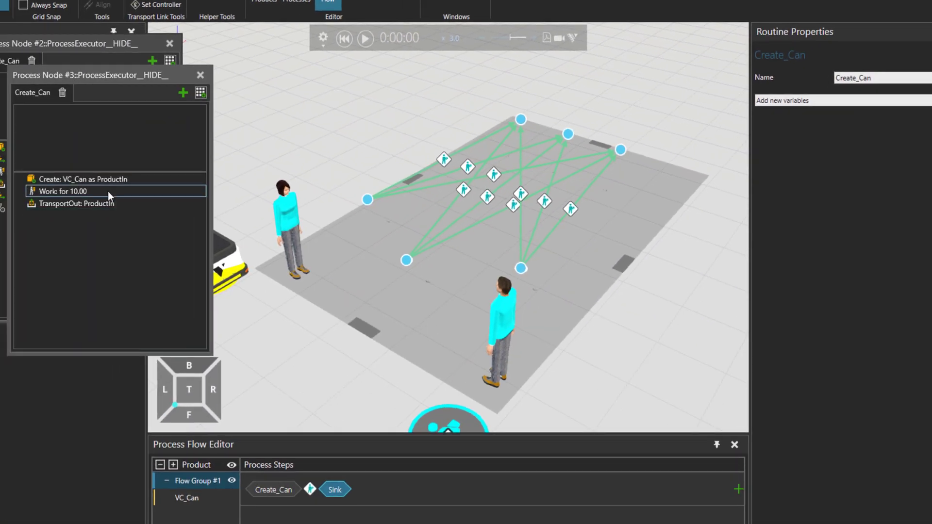
{"action": "left_click", "coordinate": [108, 192]}
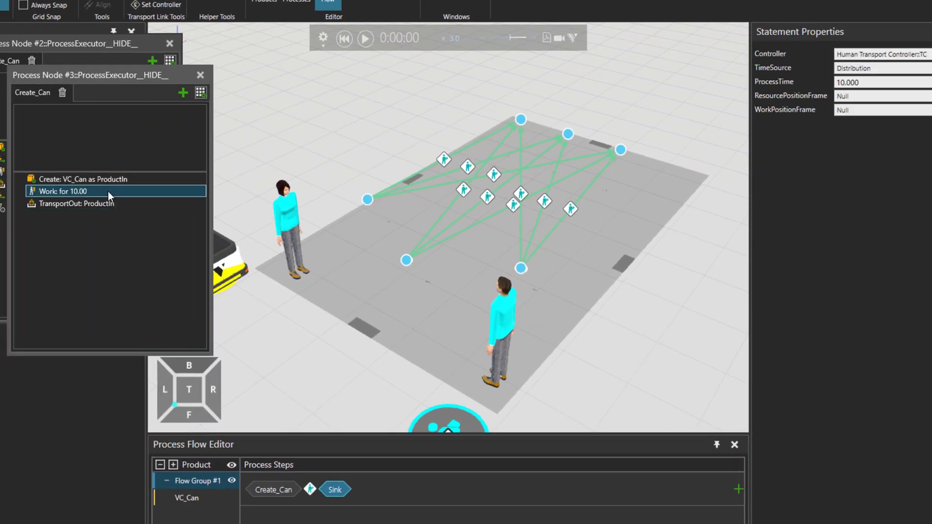
{"action": "left_click", "coordinate": [899, 53]}
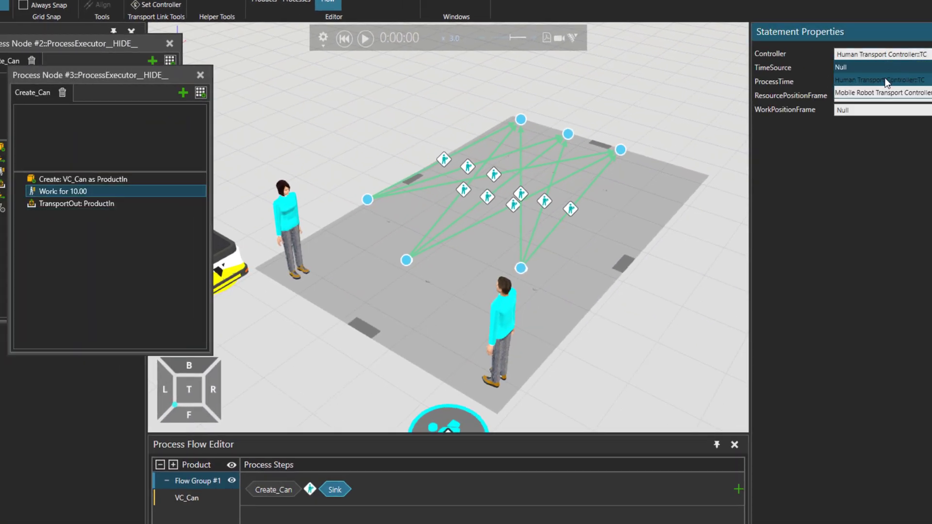
{"action": "left_click", "coordinate": [873, 93]}
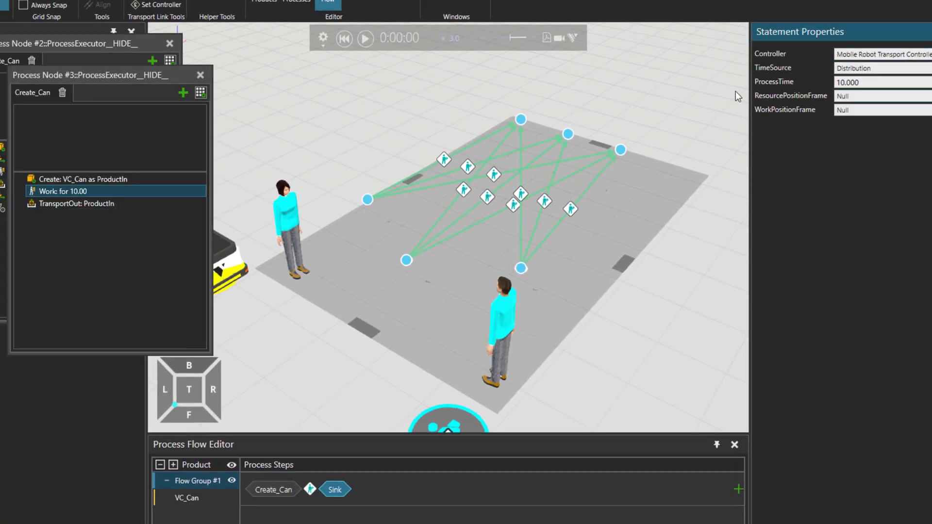
- Run the simulation to examine which resources do the work and carry the cans, and reset it
{"action": "left_click", "coordinate": [367, 39]}
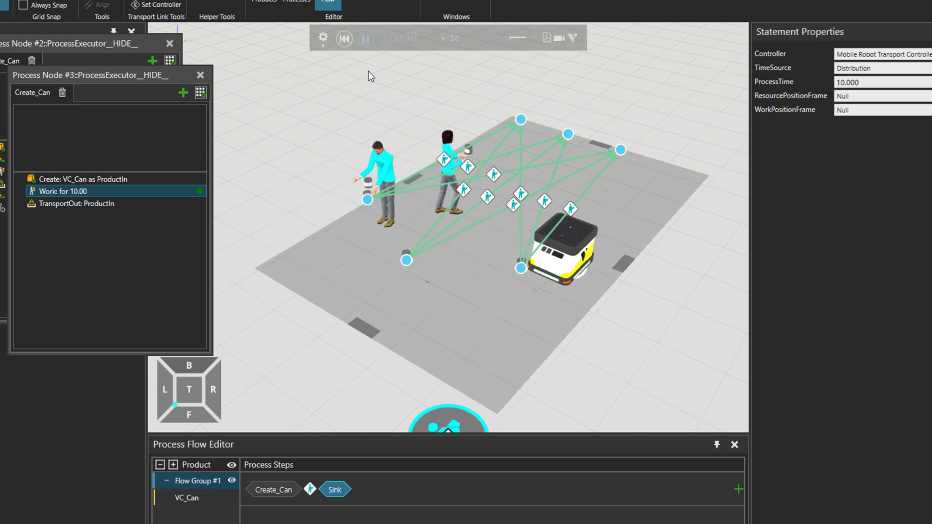
{"action": "left_click", "coordinate": [344, 39]}
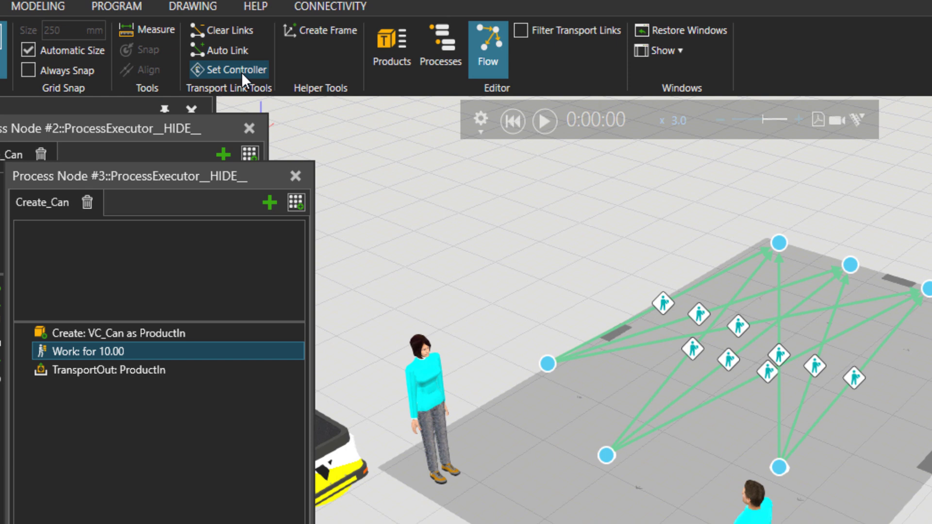
- Change the transport link implementer of Flow Group #1 from Human Transport Controller to Mobile Robot Transport Controller with Set Controller
{"action": "left_click", "coordinate": [240, 72]}
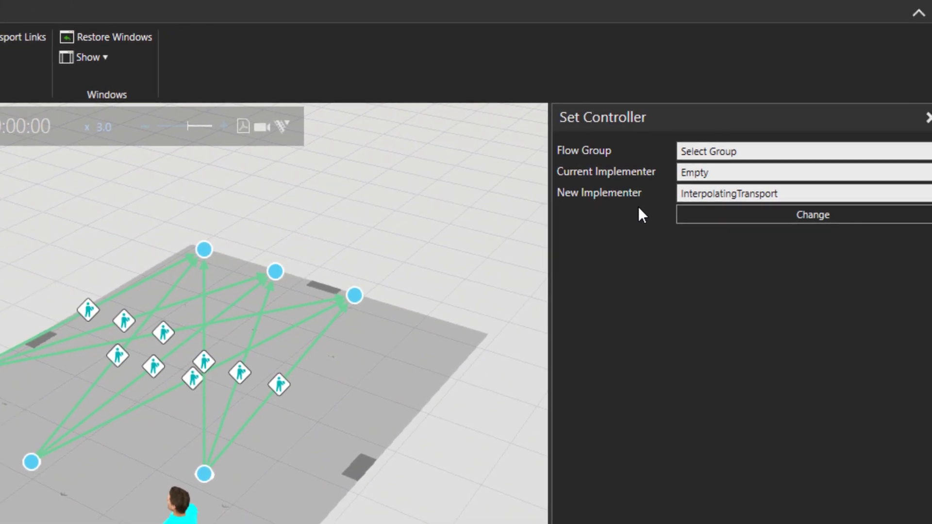
{"action": "left_click", "coordinate": [696, 155]}
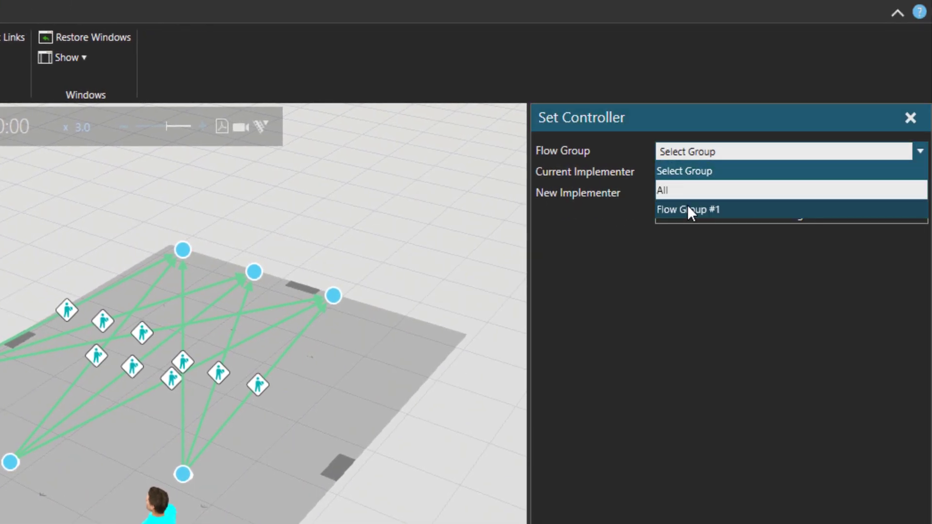
{"action": "left_click", "coordinate": [689, 207]}
{"action": "left_click", "coordinate": [695, 190]}
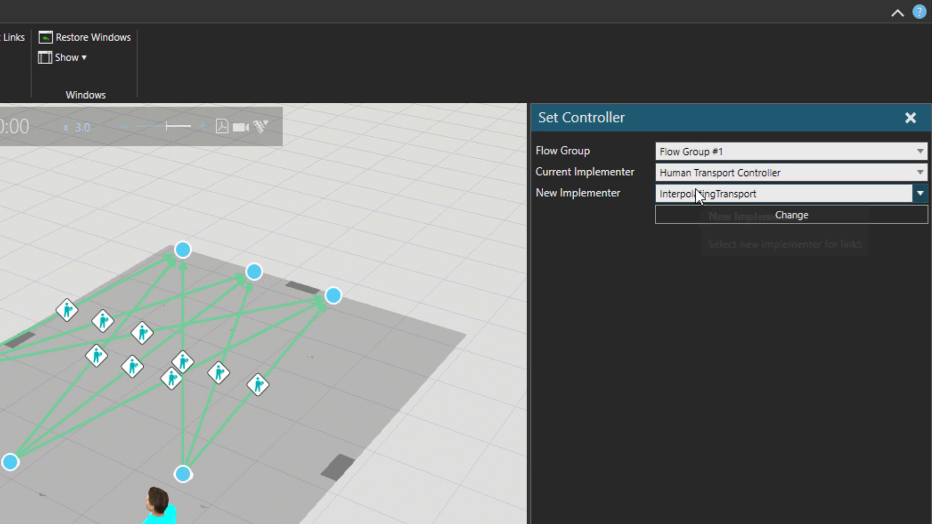
{"action": "left_click", "coordinate": [687, 270]}
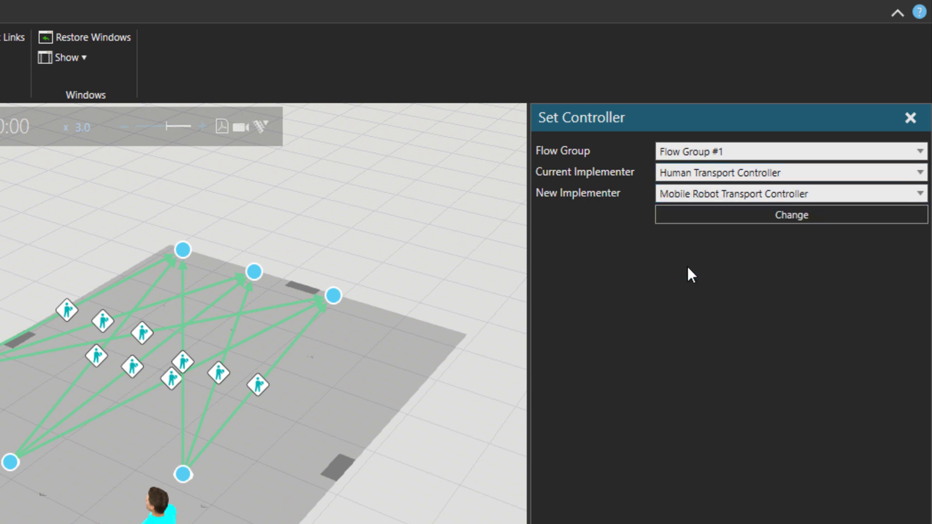
{"action": "left_click", "coordinate": [721, 216]}
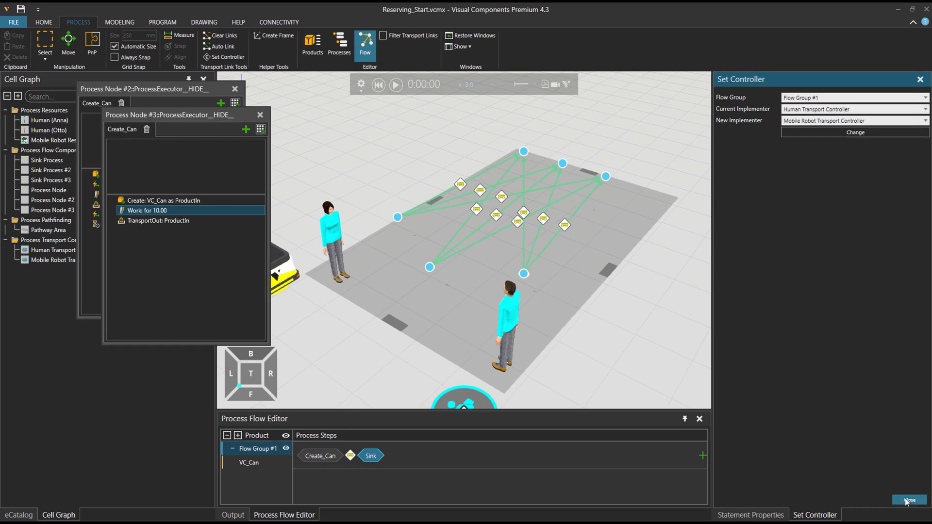
{"action": "left_click", "coordinate": [908, 500]}
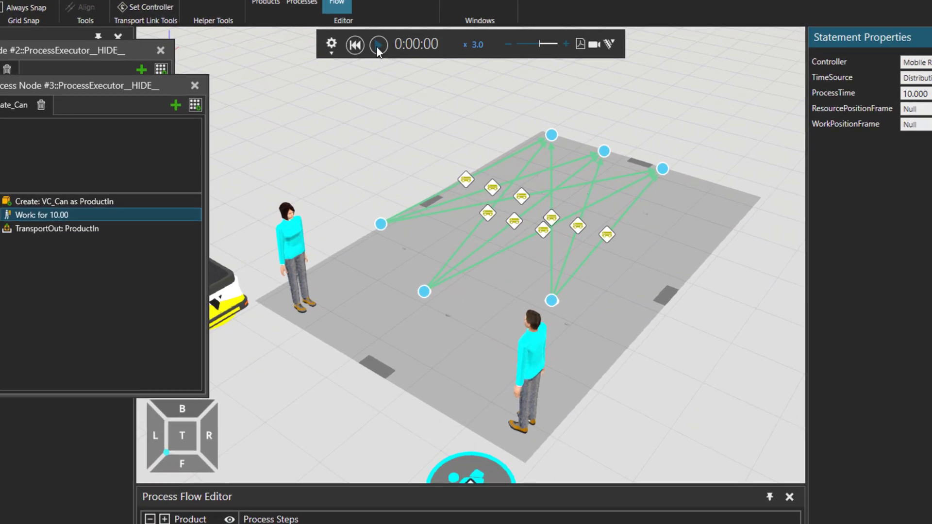
- Run the simulation to examine how the reserved mobile robot works and transports cans, uncovering Process Node #2's routine editor for comparison
{"action": "left_click", "coordinate": [395, 84]}
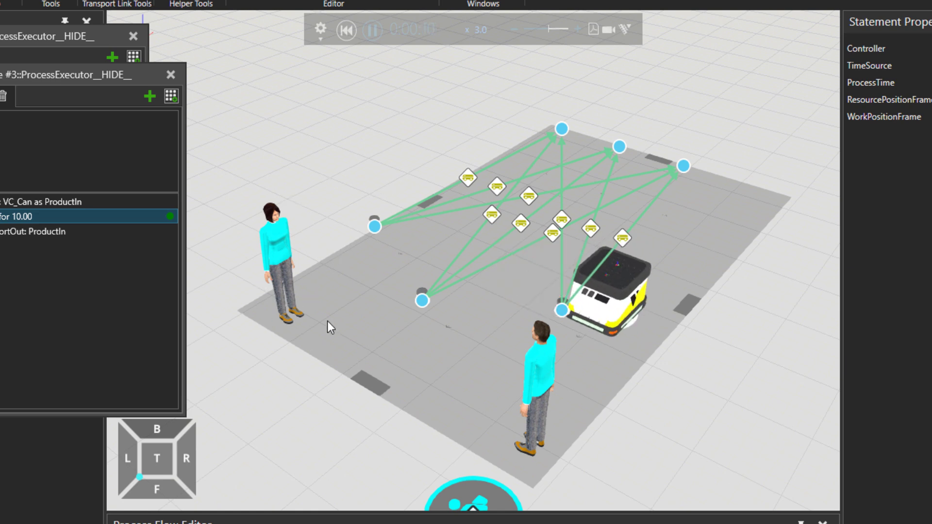
{"action": "scroll", "coordinate": [316, 299], "scroll_direction": "up", "scroll_amount": 3}
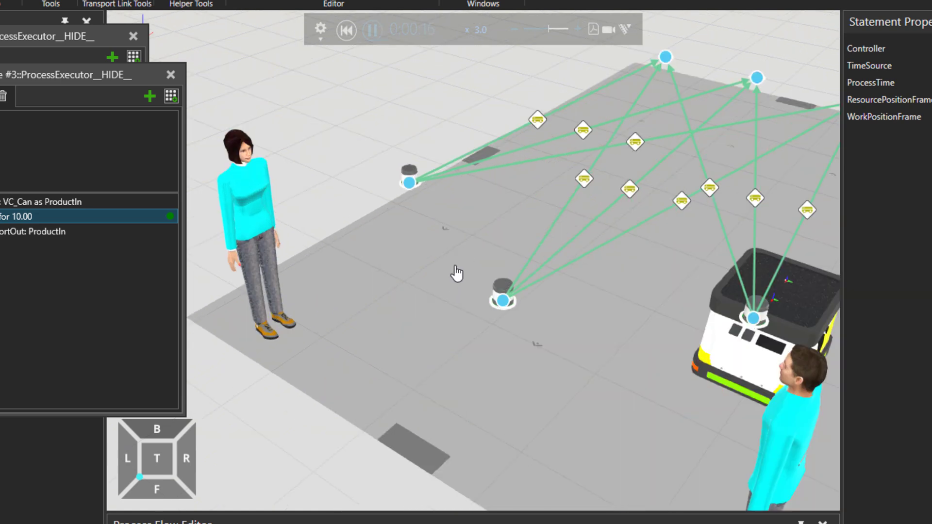
{"action": "right_click_drag", "start_coordinate": [457, 273], "coordinate": [420, 338], "text": "shift"}
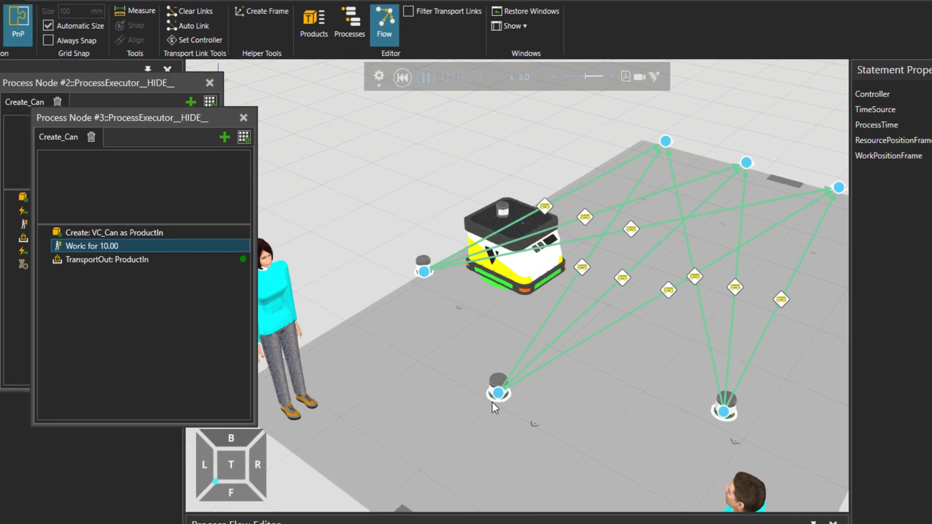
{"action": "left_click_drag", "start_coordinate": [155, 120], "coordinate": [196, 311]}
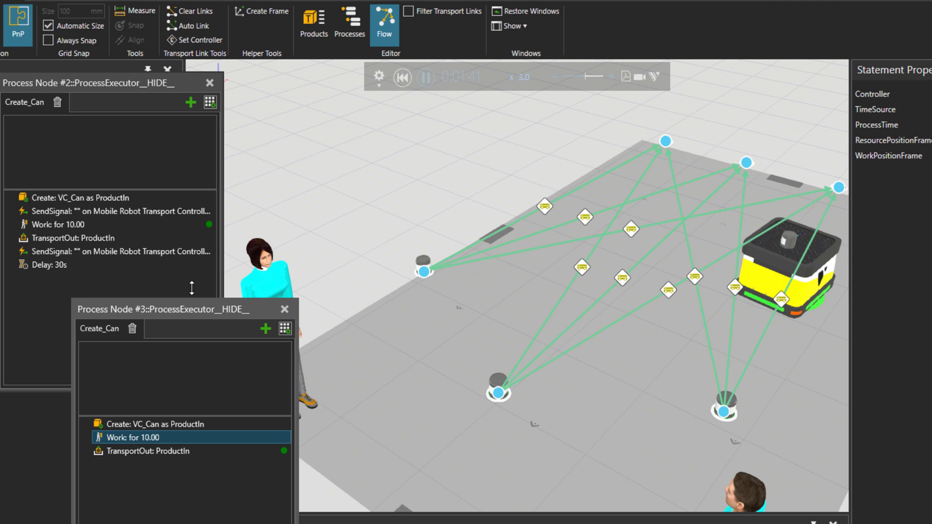